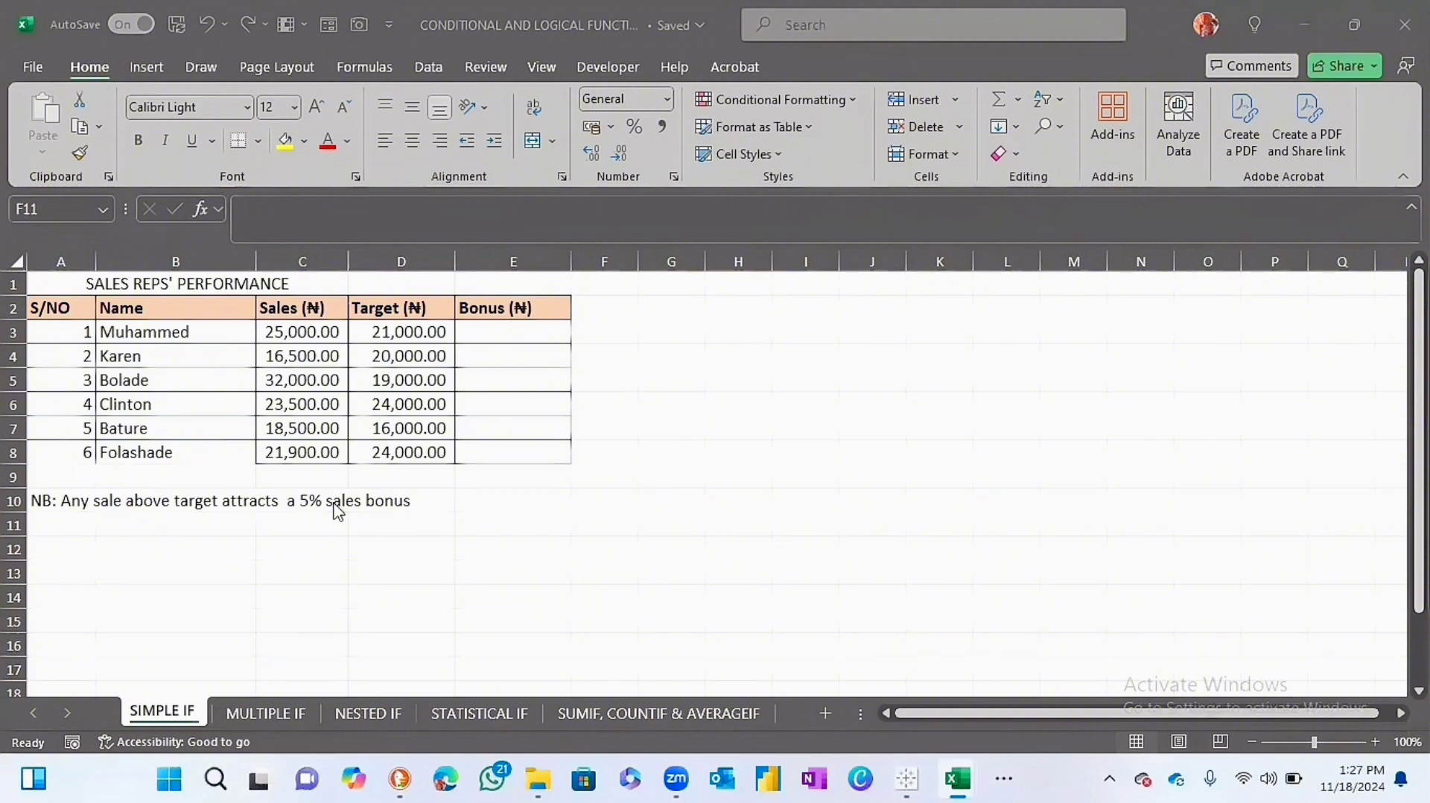
Start an IF formula in Bonus cell E3 with the logical test C3>D3.
left_click(484, 333)
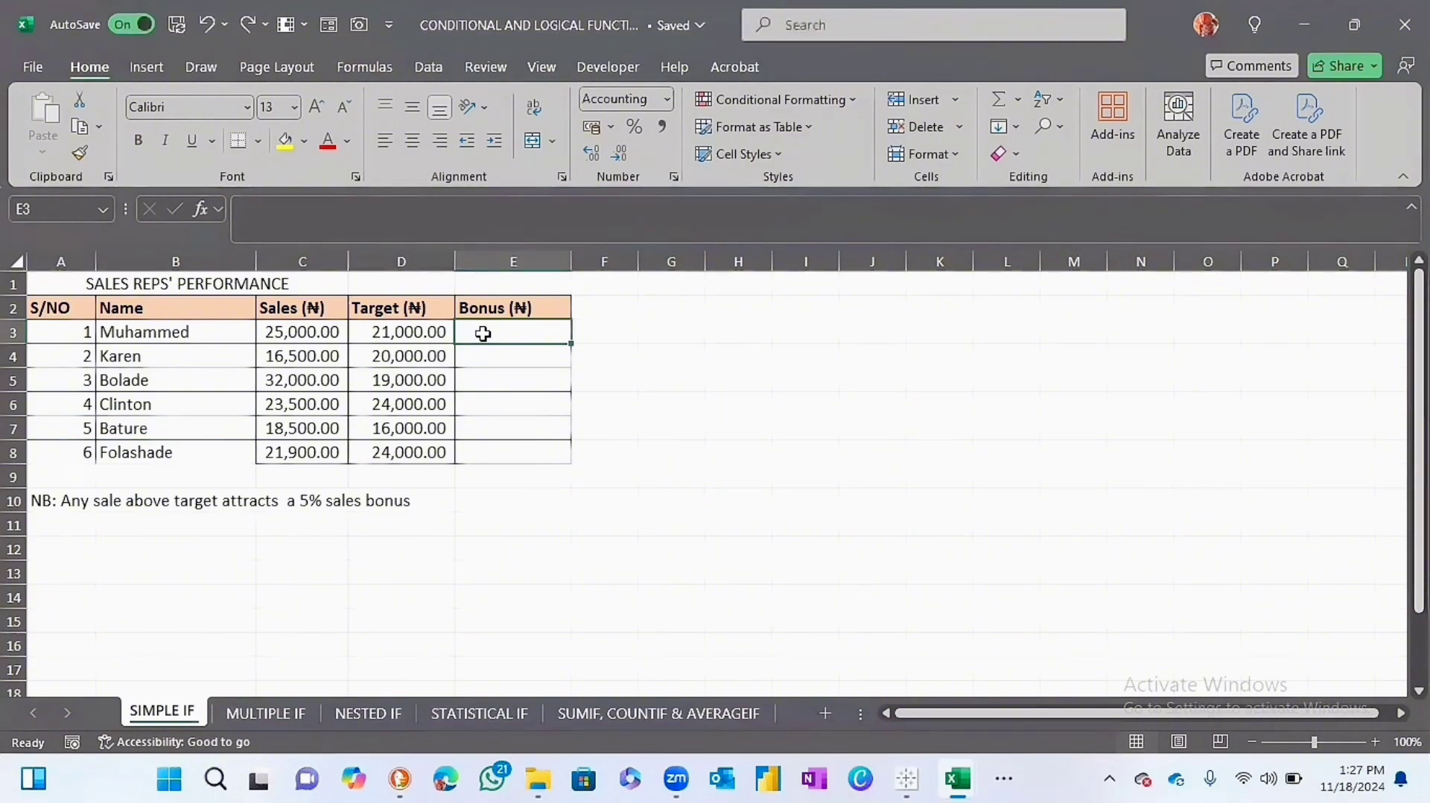
left_click(373, 70)
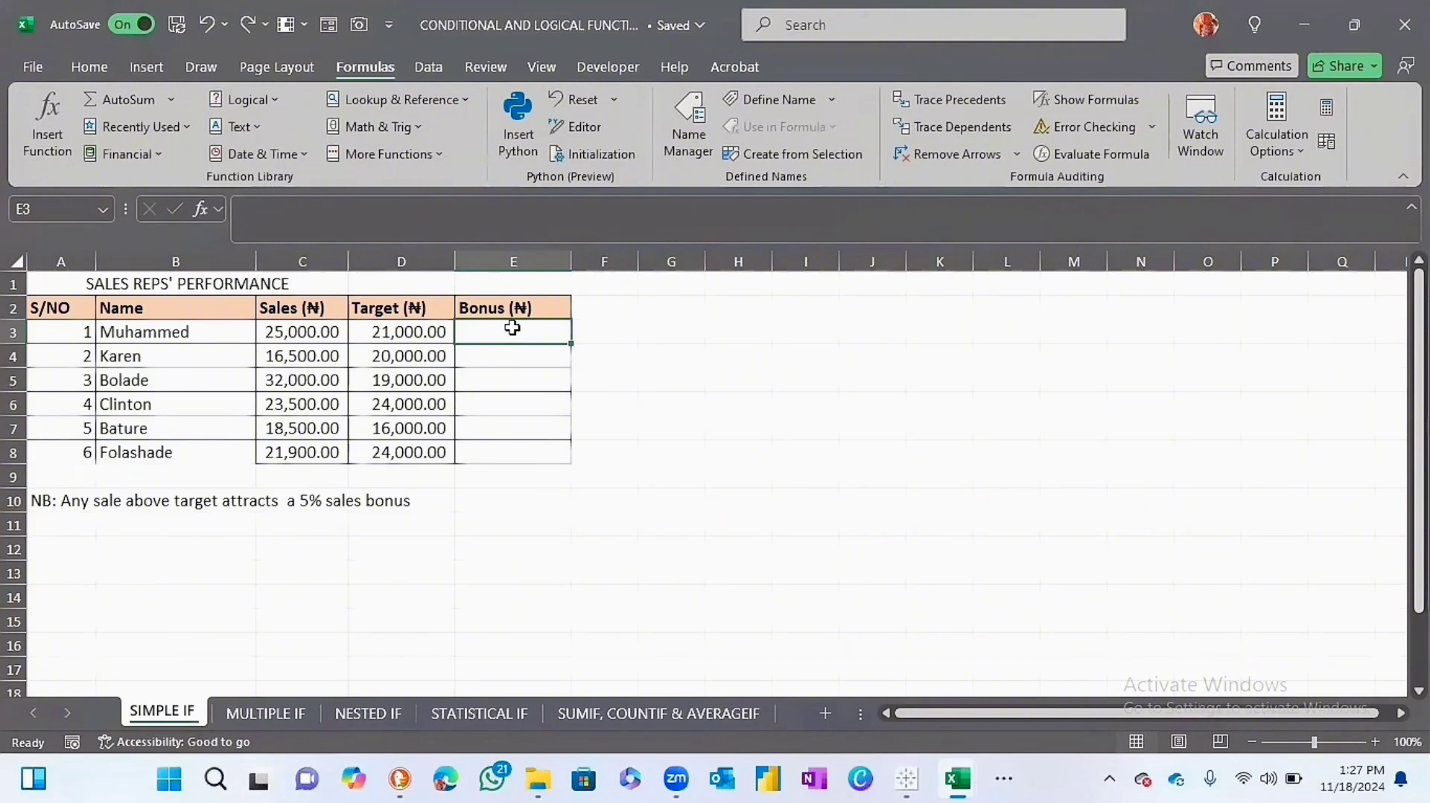
left_click(15, 334)
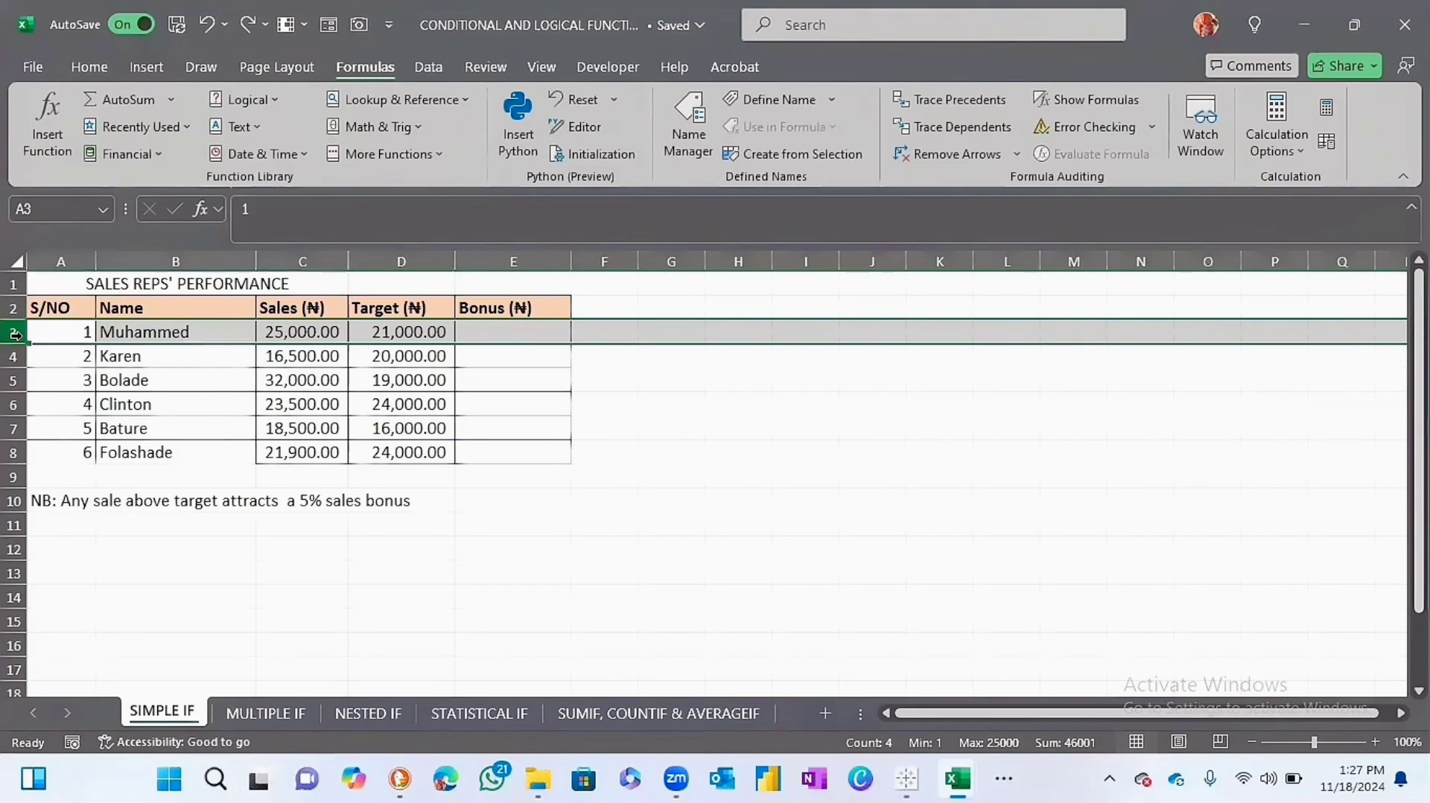
left_click(499, 330)
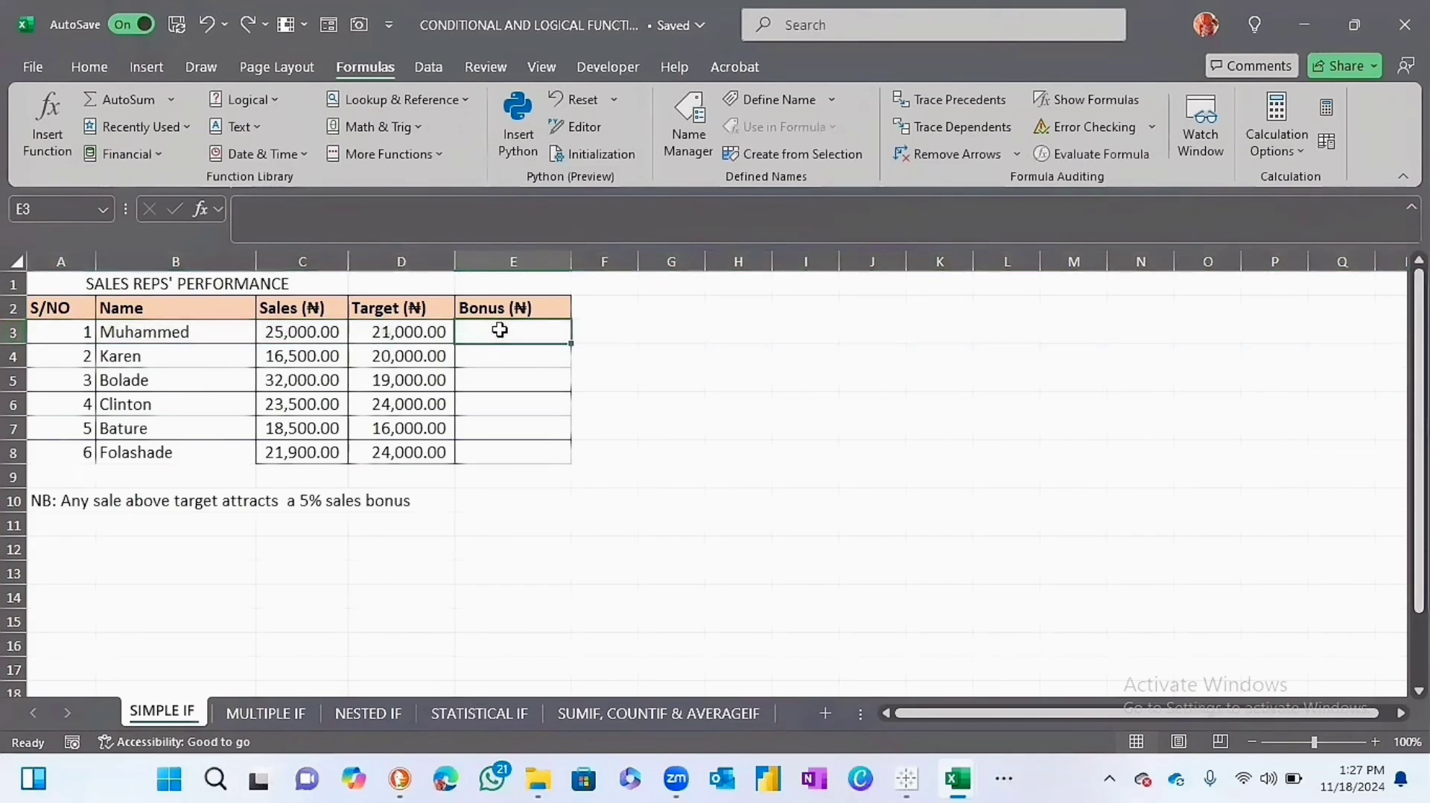
type("=")
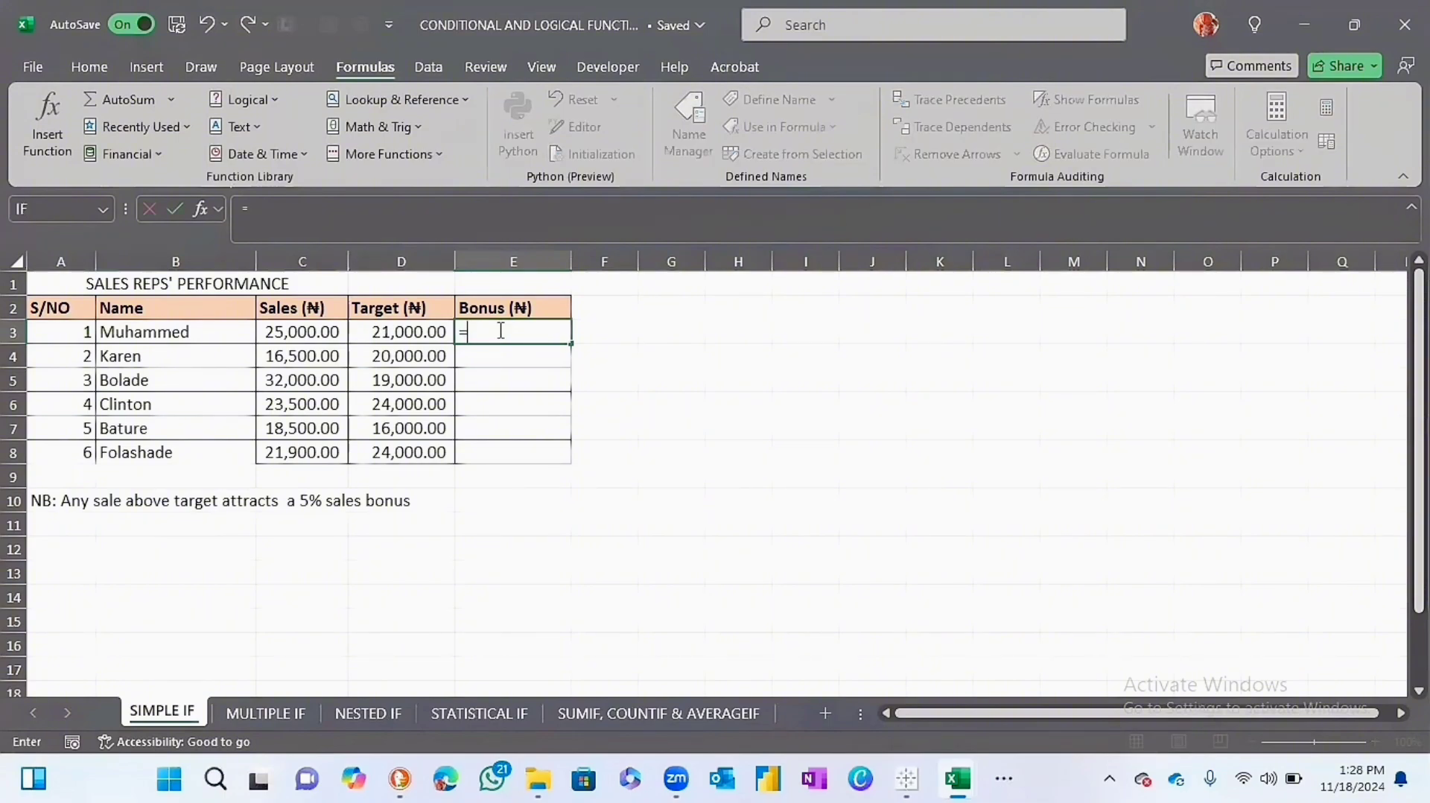
type("if(")
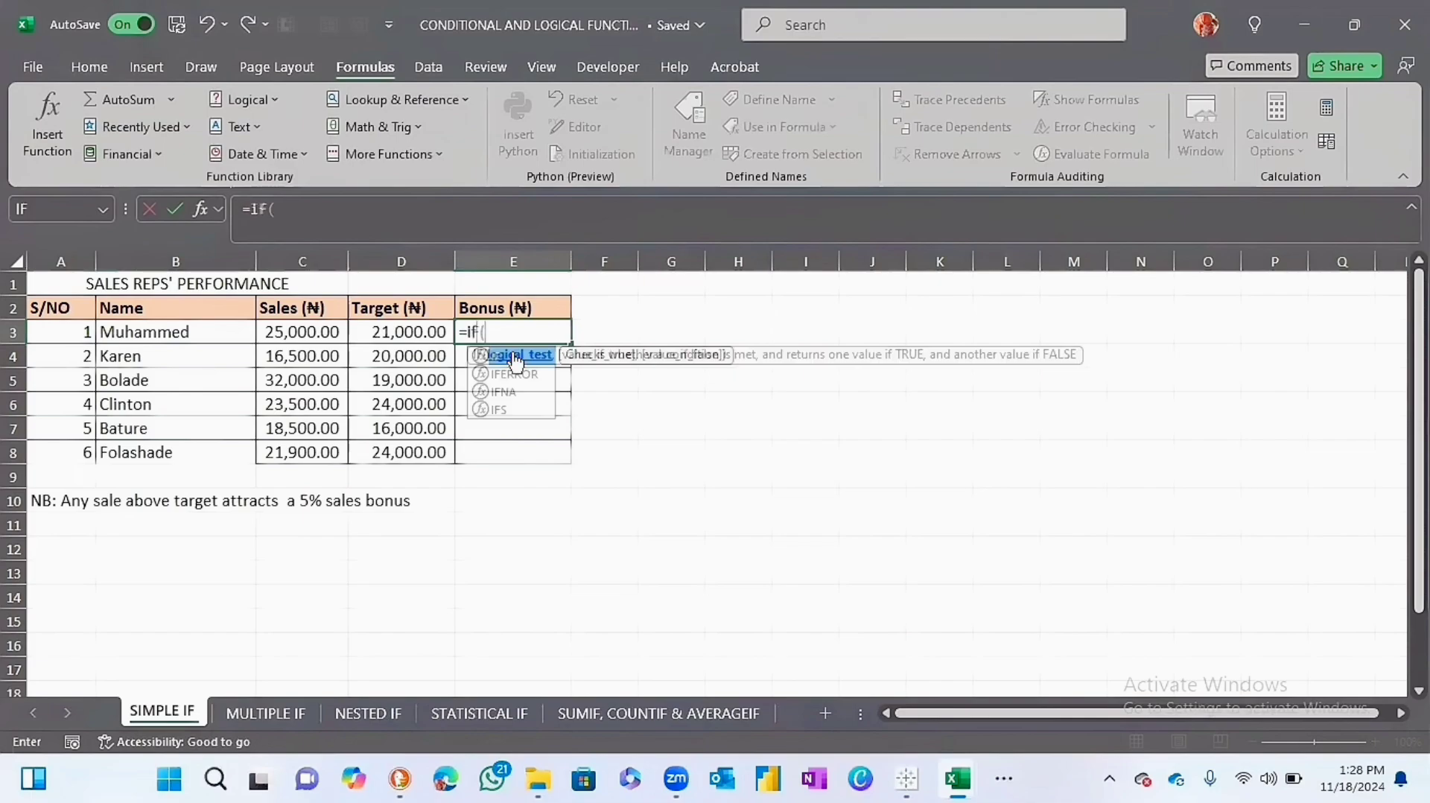
double_click(516, 357)
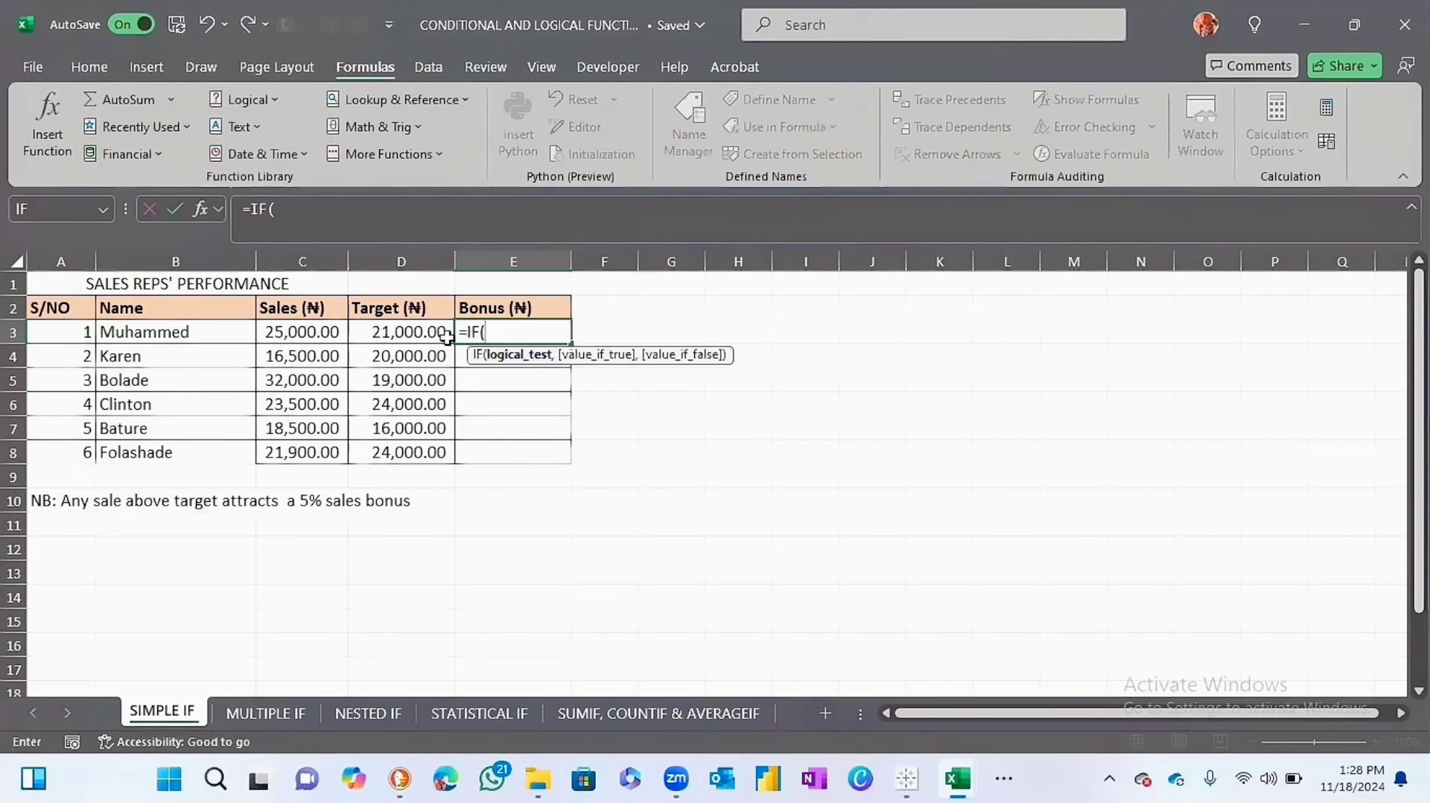
left_click(295, 333)
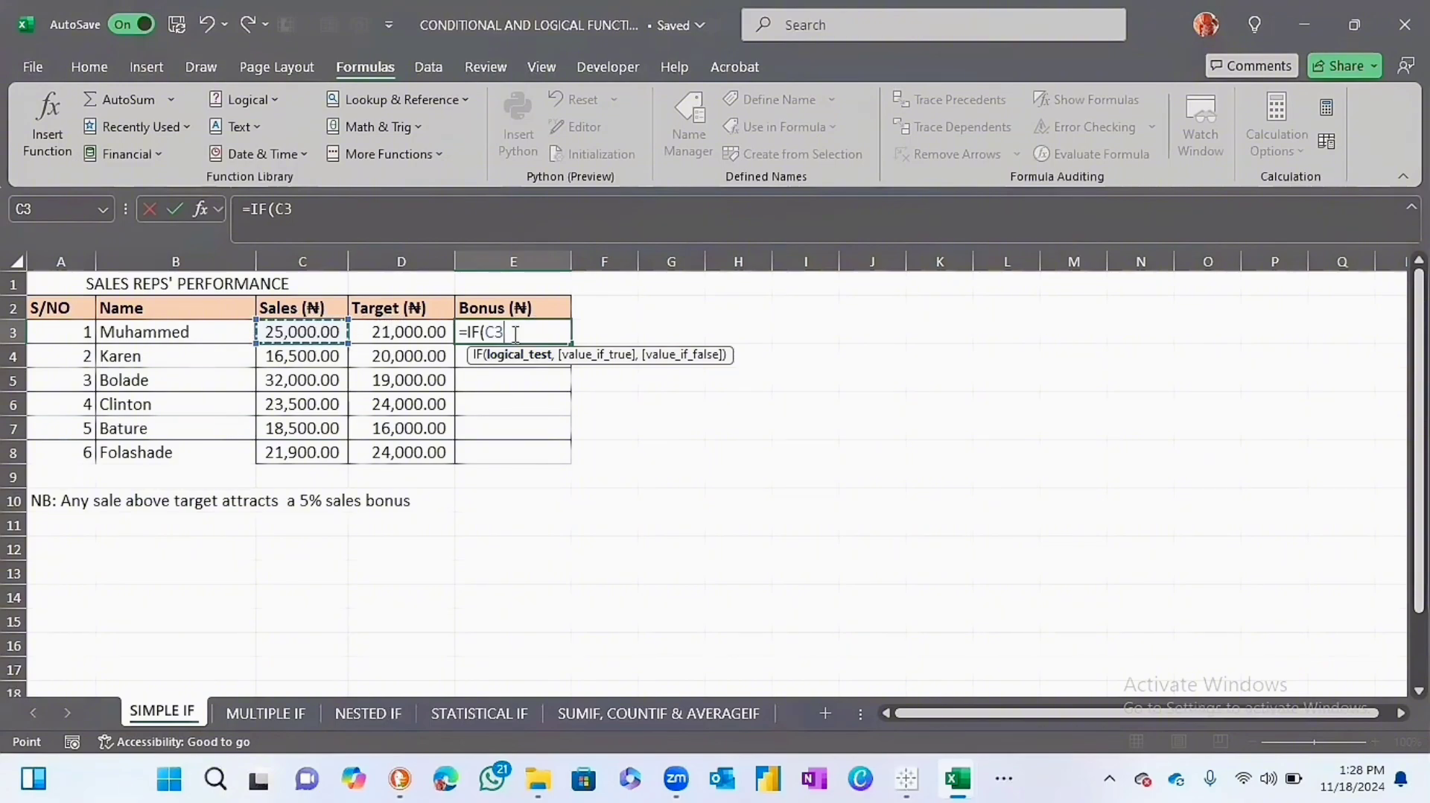
type(">")
left_click(415, 329)
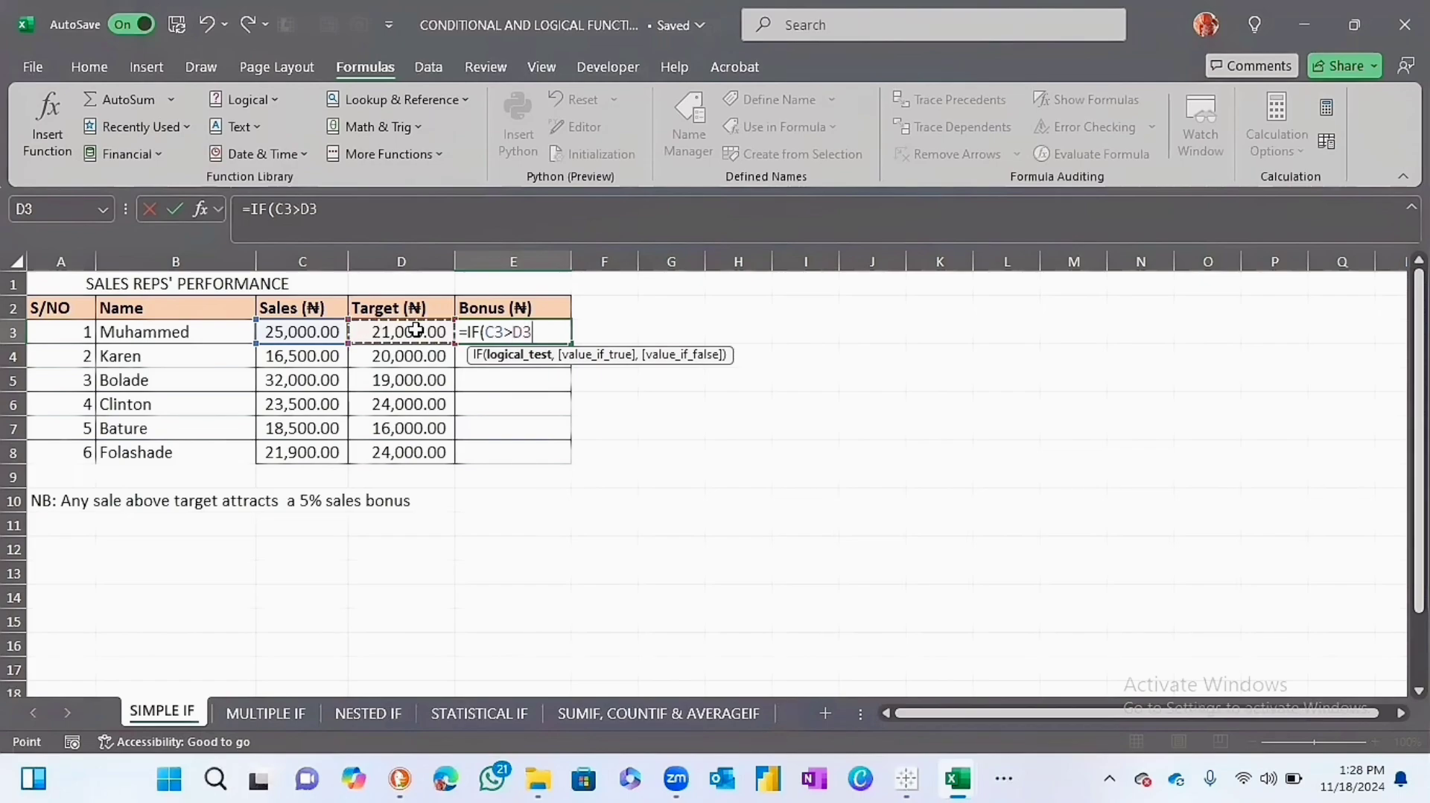
type(",")
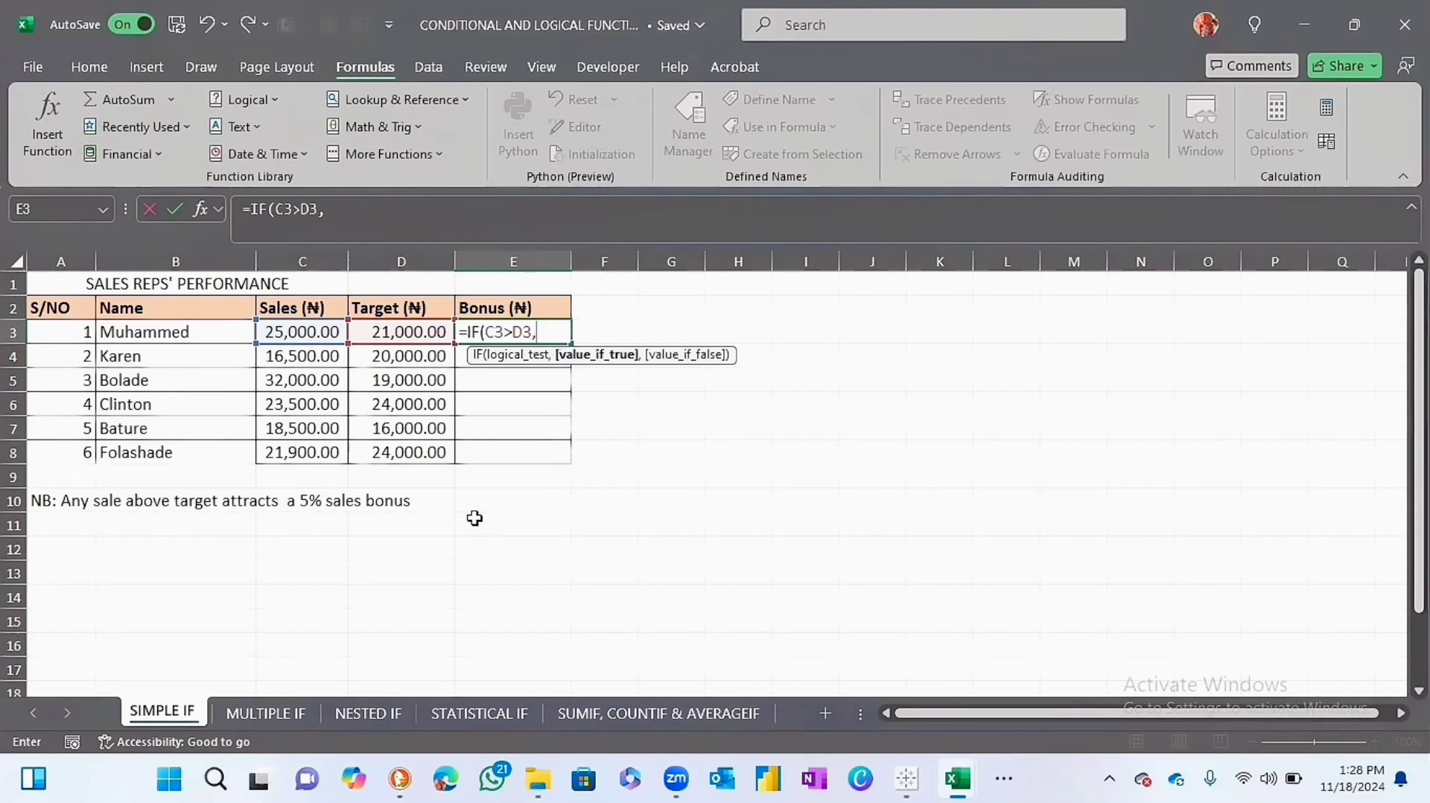
Complete the IF formula in E3 with 5%*C3 as the value if true and 0 as the value if false.
type("5%*")
left_click(319, 331)
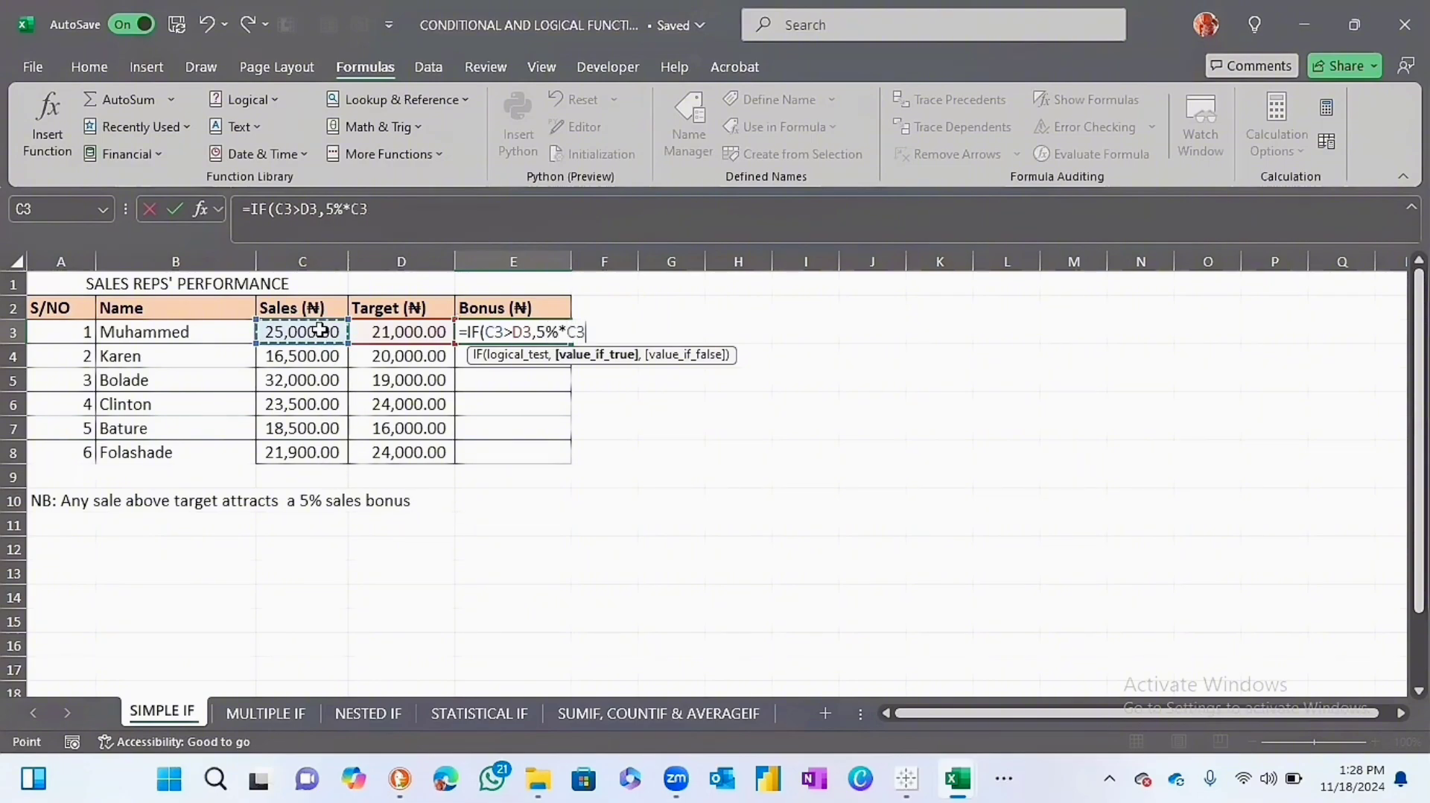
type(",")
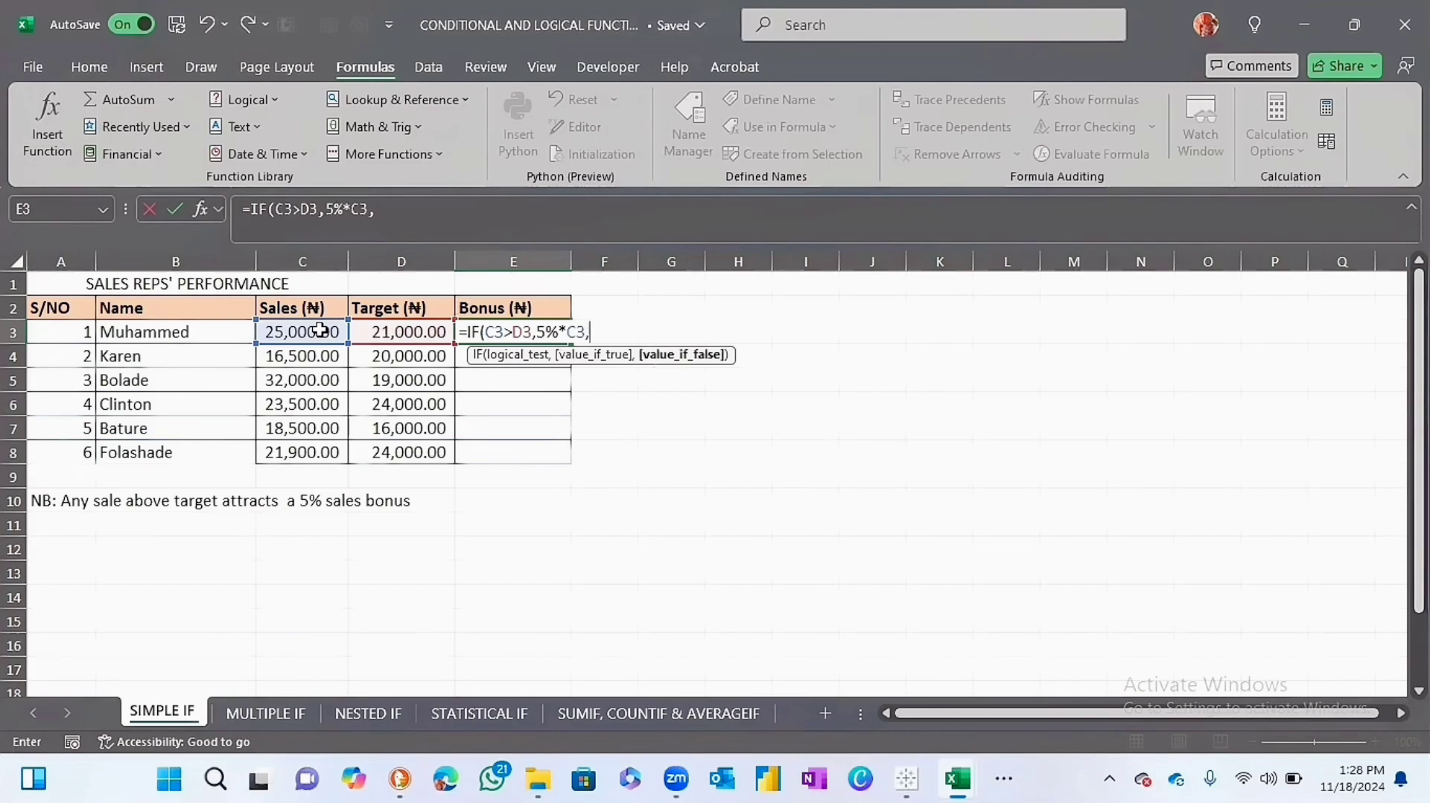
type("0")
type(")")
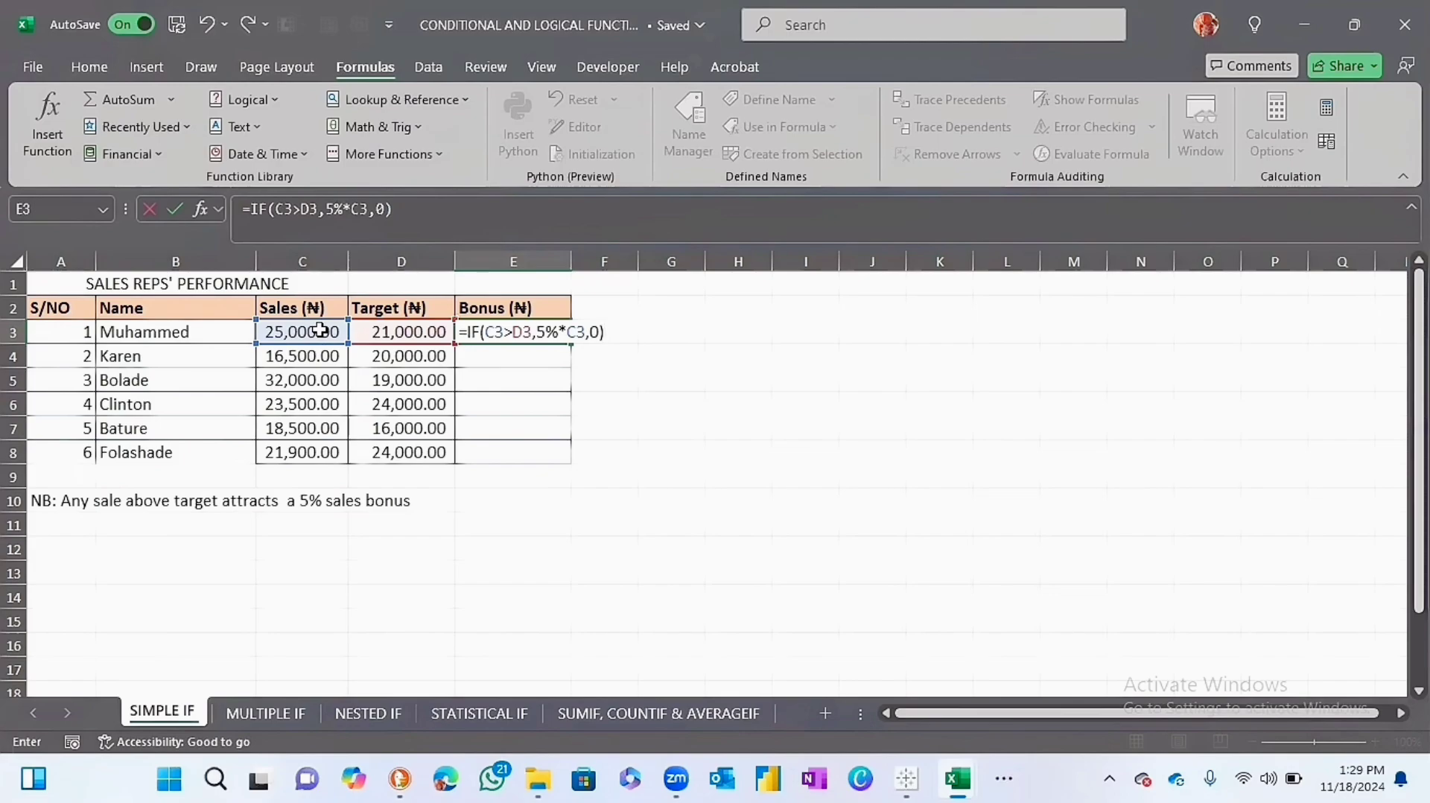
key("Return")
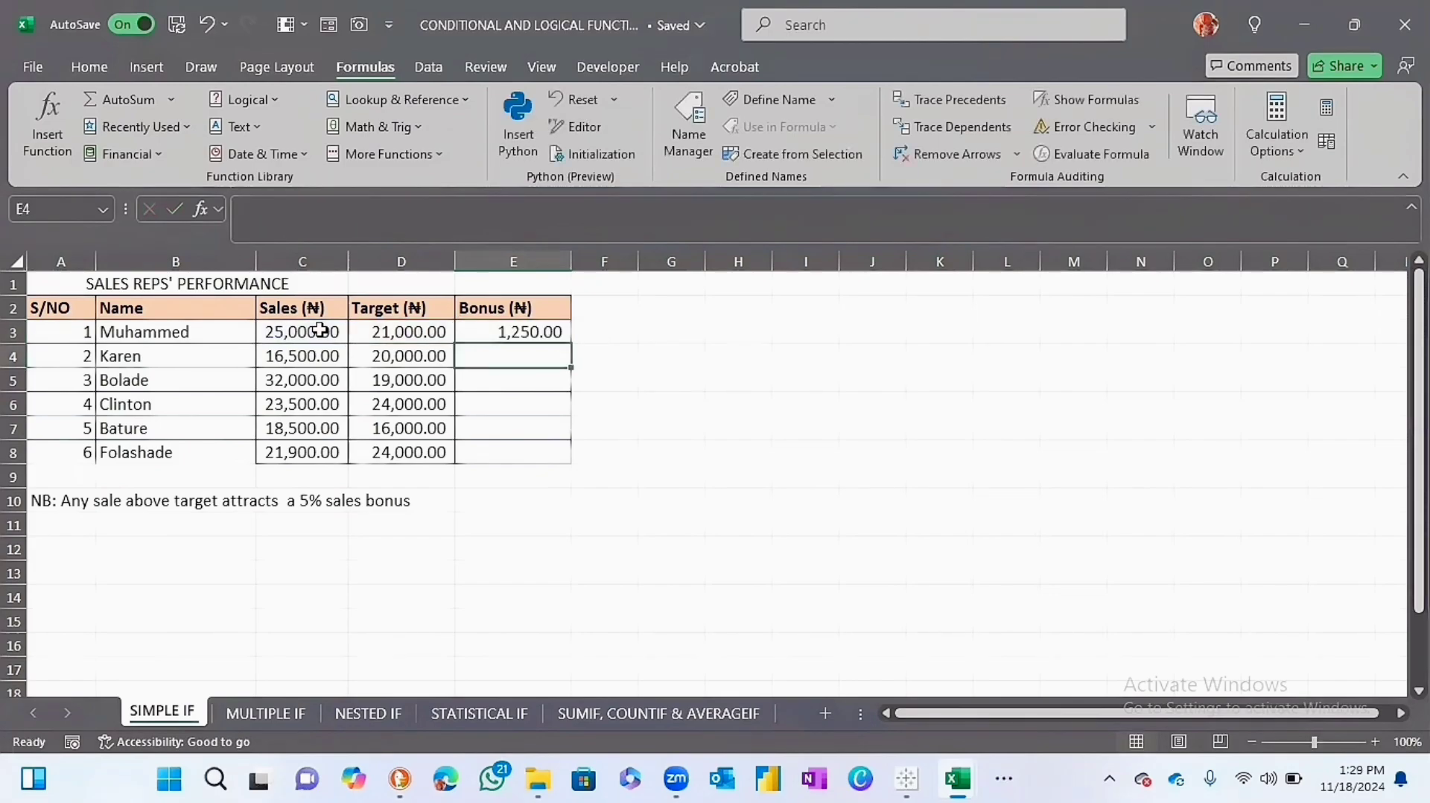
Fill the E3 formula down the Bonus column to E8, and delete the contents of E3:E8.
left_click(552, 333)
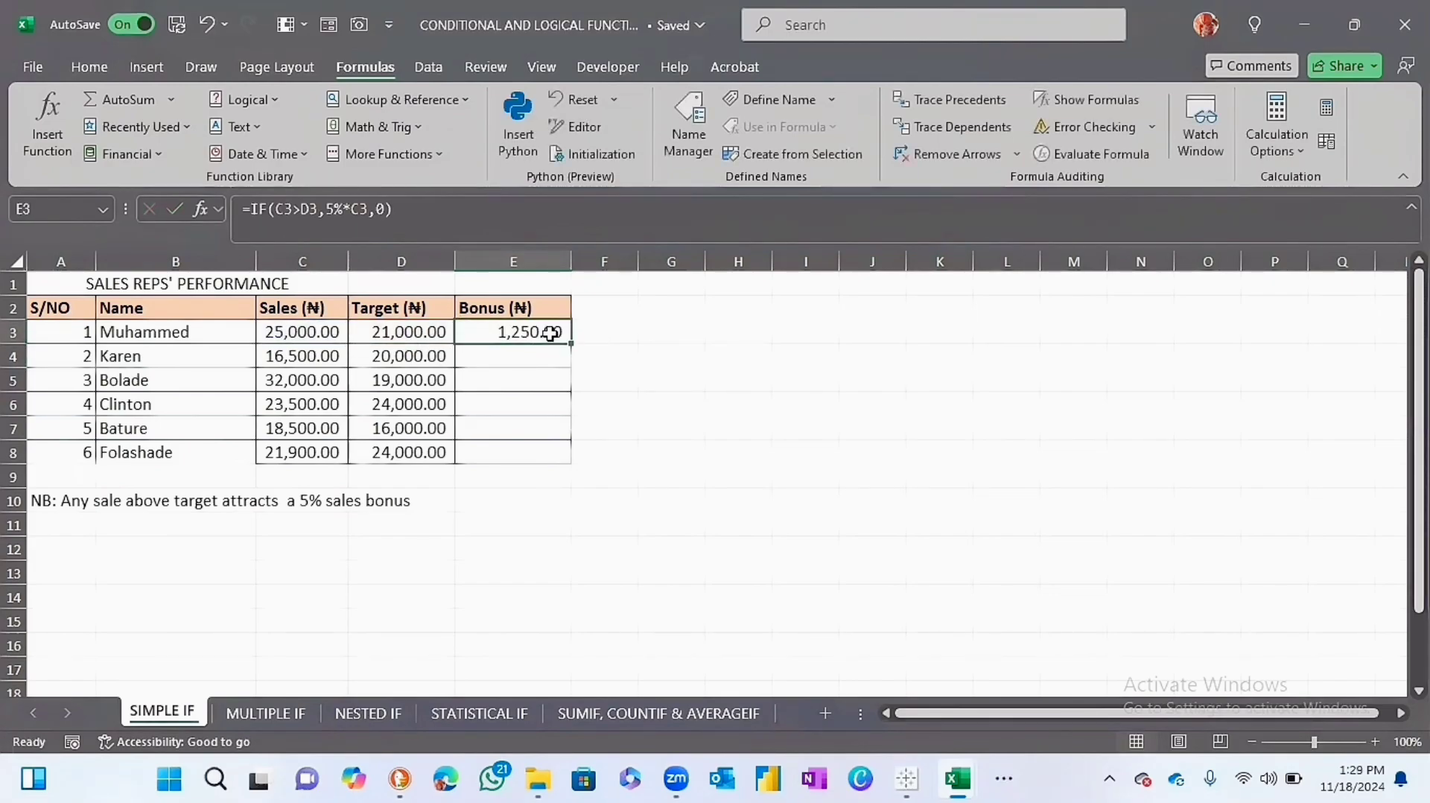
double_click(571, 342)
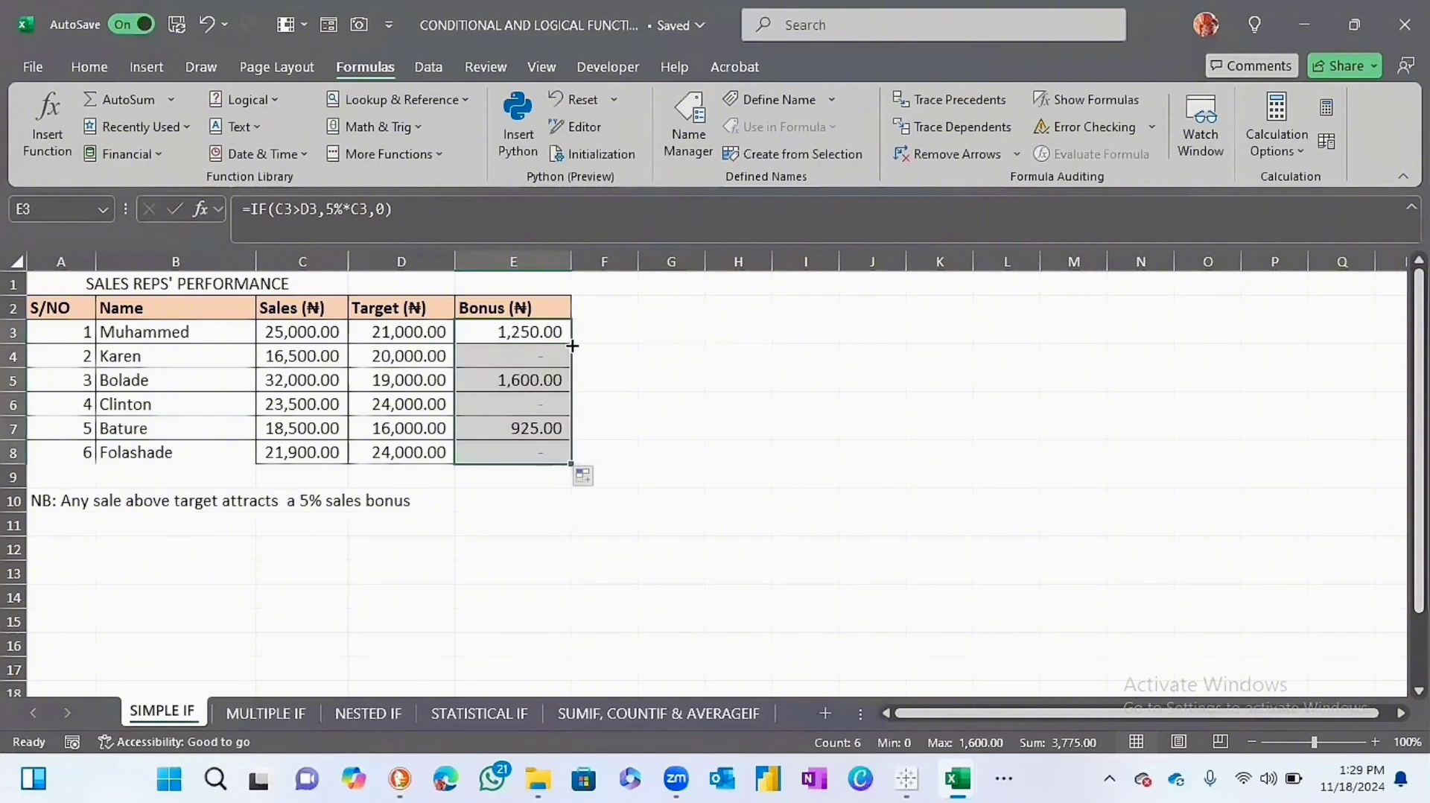
left_click_drag(555, 333, 556, 451)
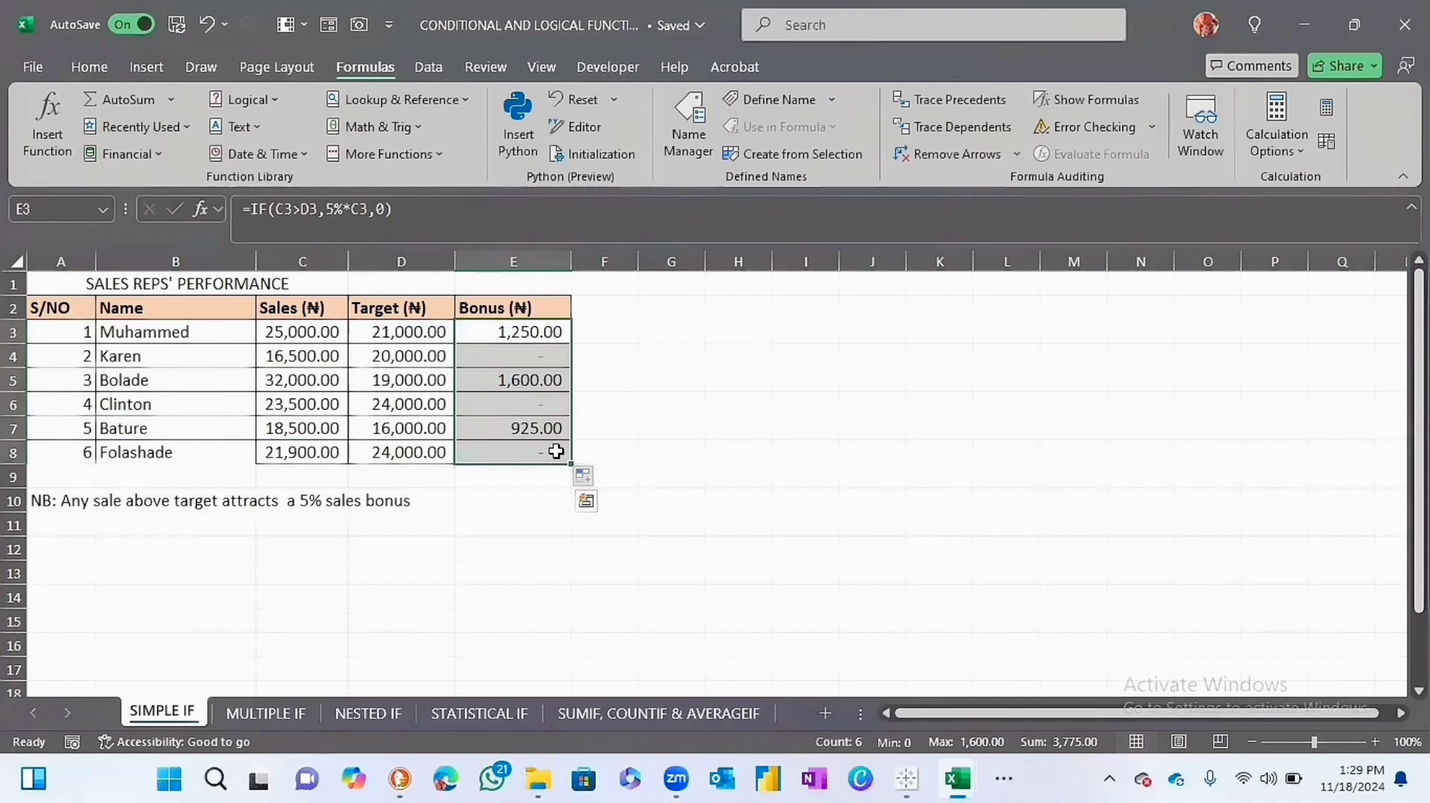
key("Delete")
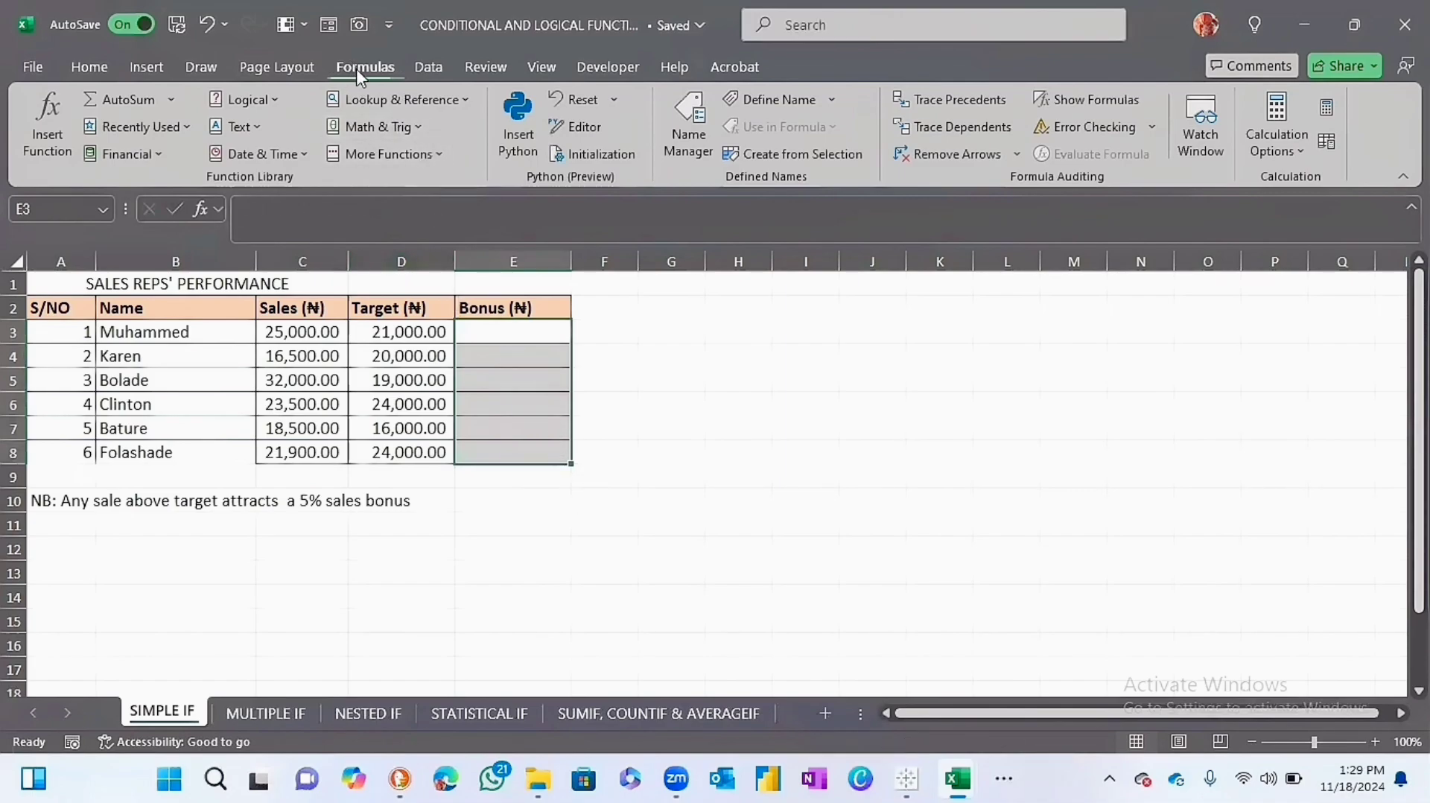
Insert the logical IF function into E3 through its function arguments and set the logical test to C3>D3.
left_click(514, 332)
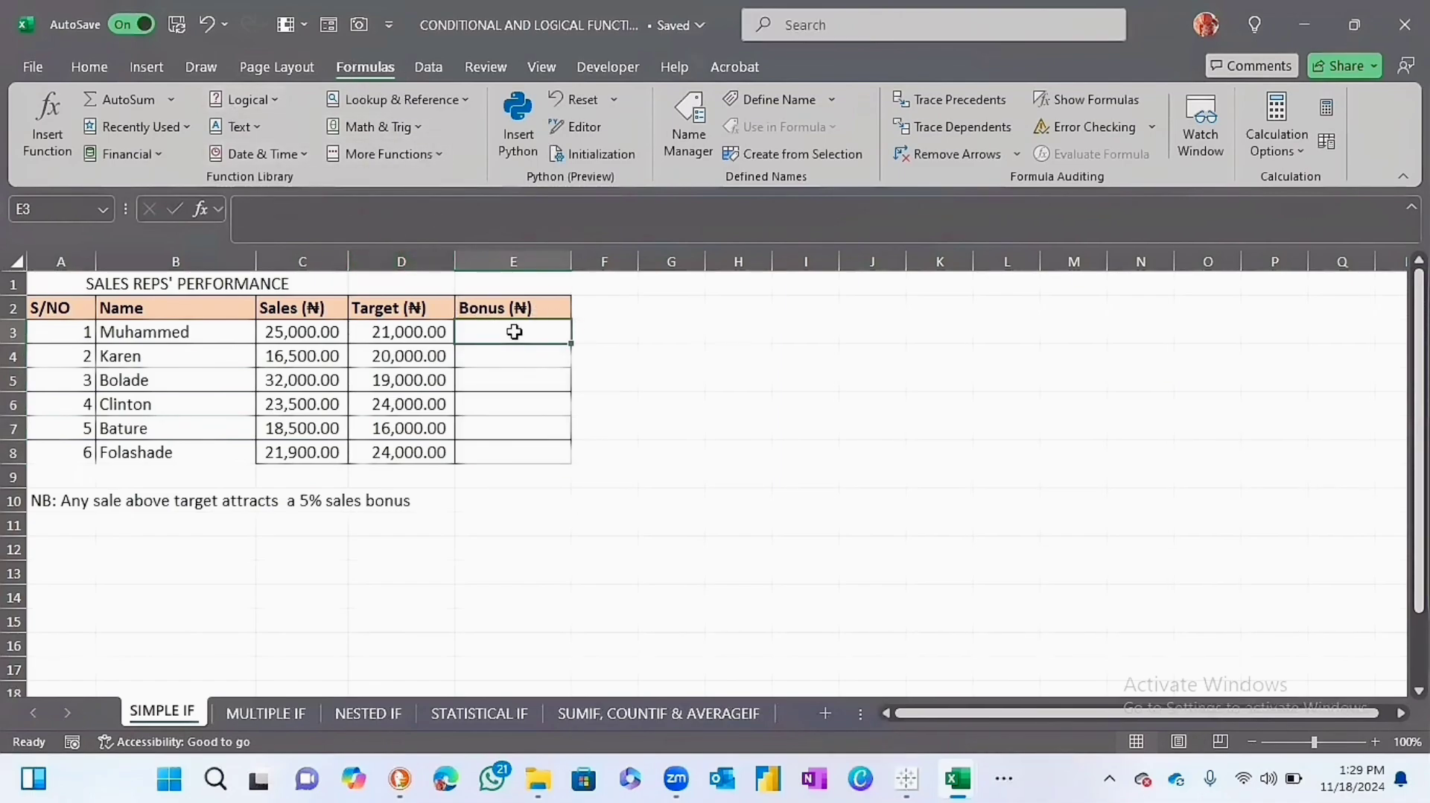
left_click(271, 101)
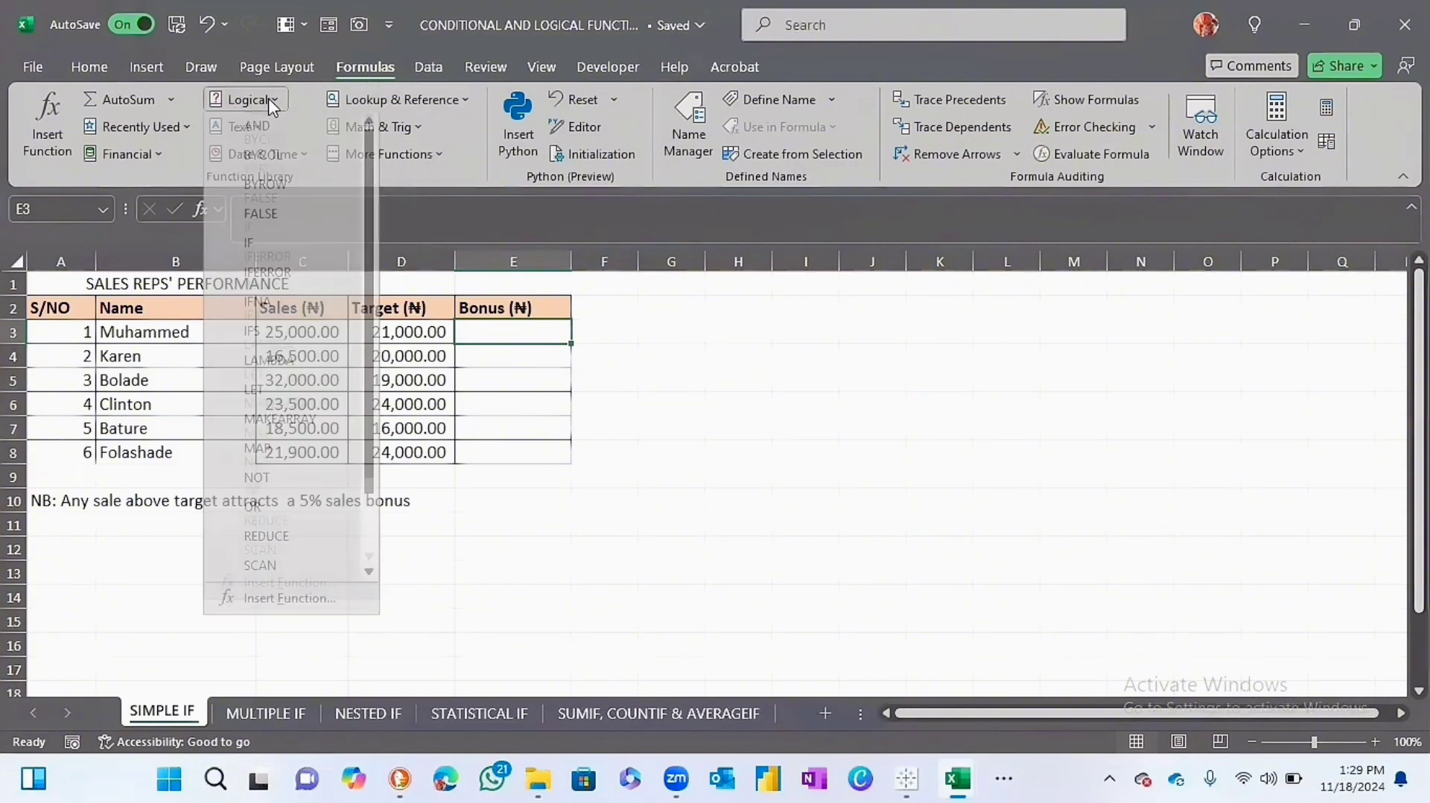
left_click(271, 247)
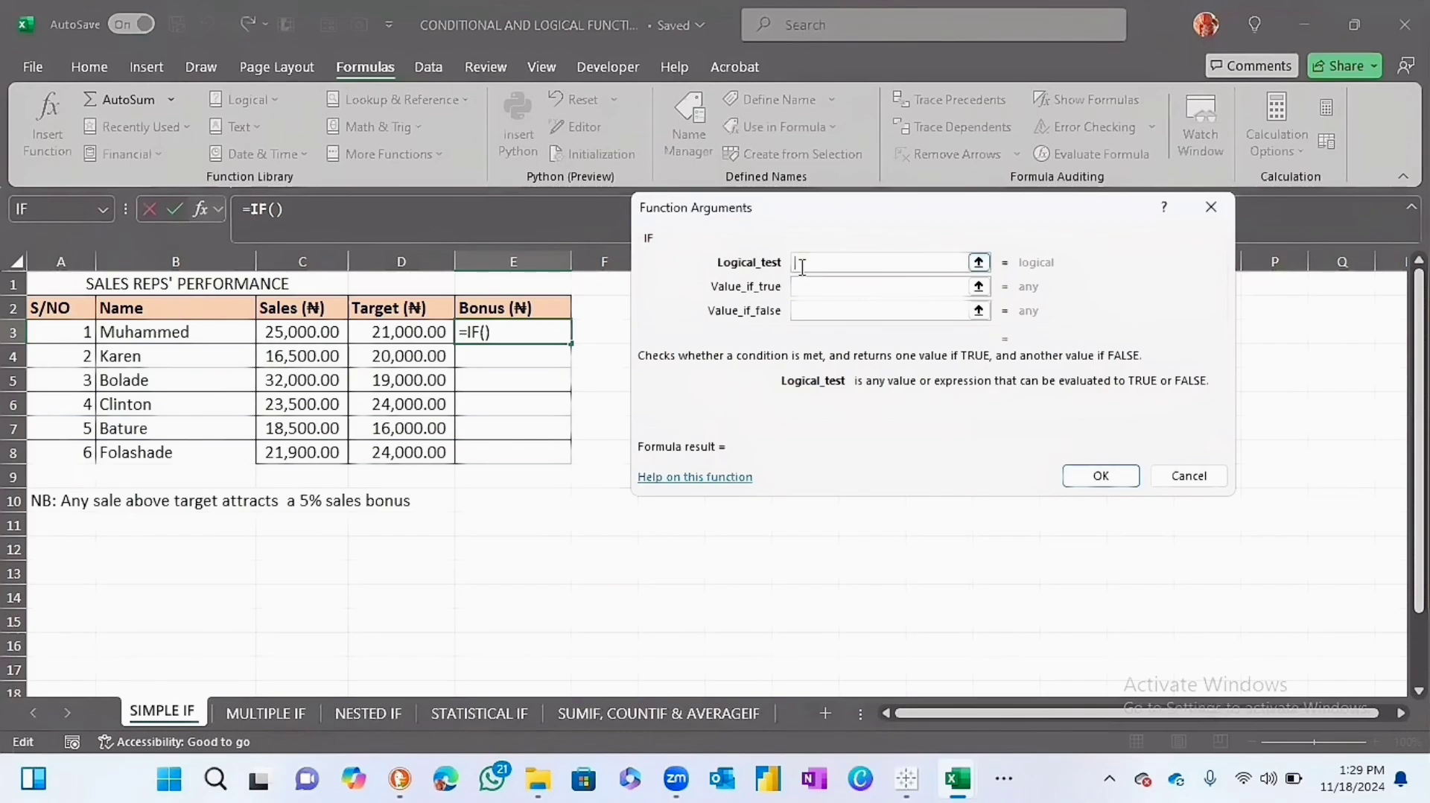
left_click(321, 331)
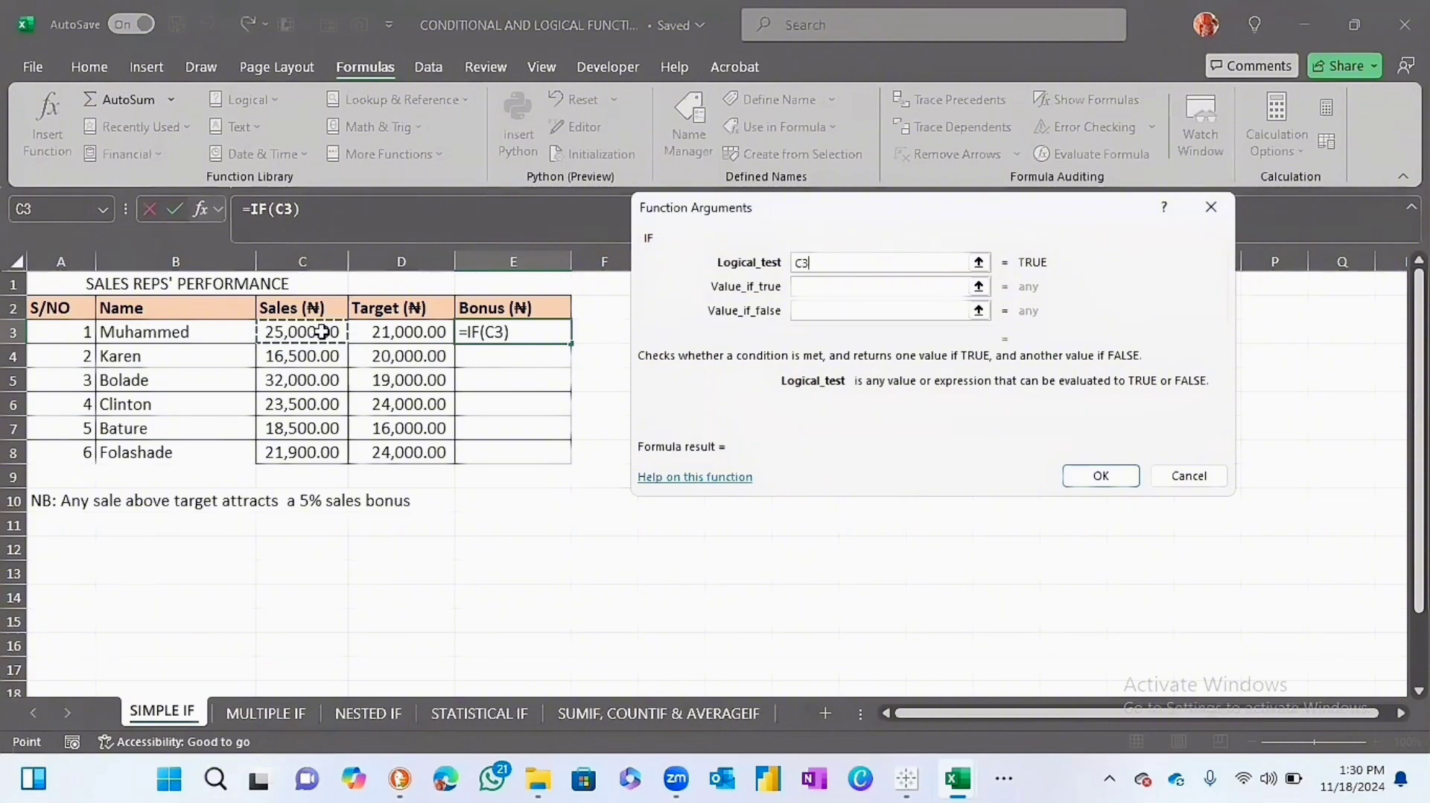
type(">")
left_click(392, 334)
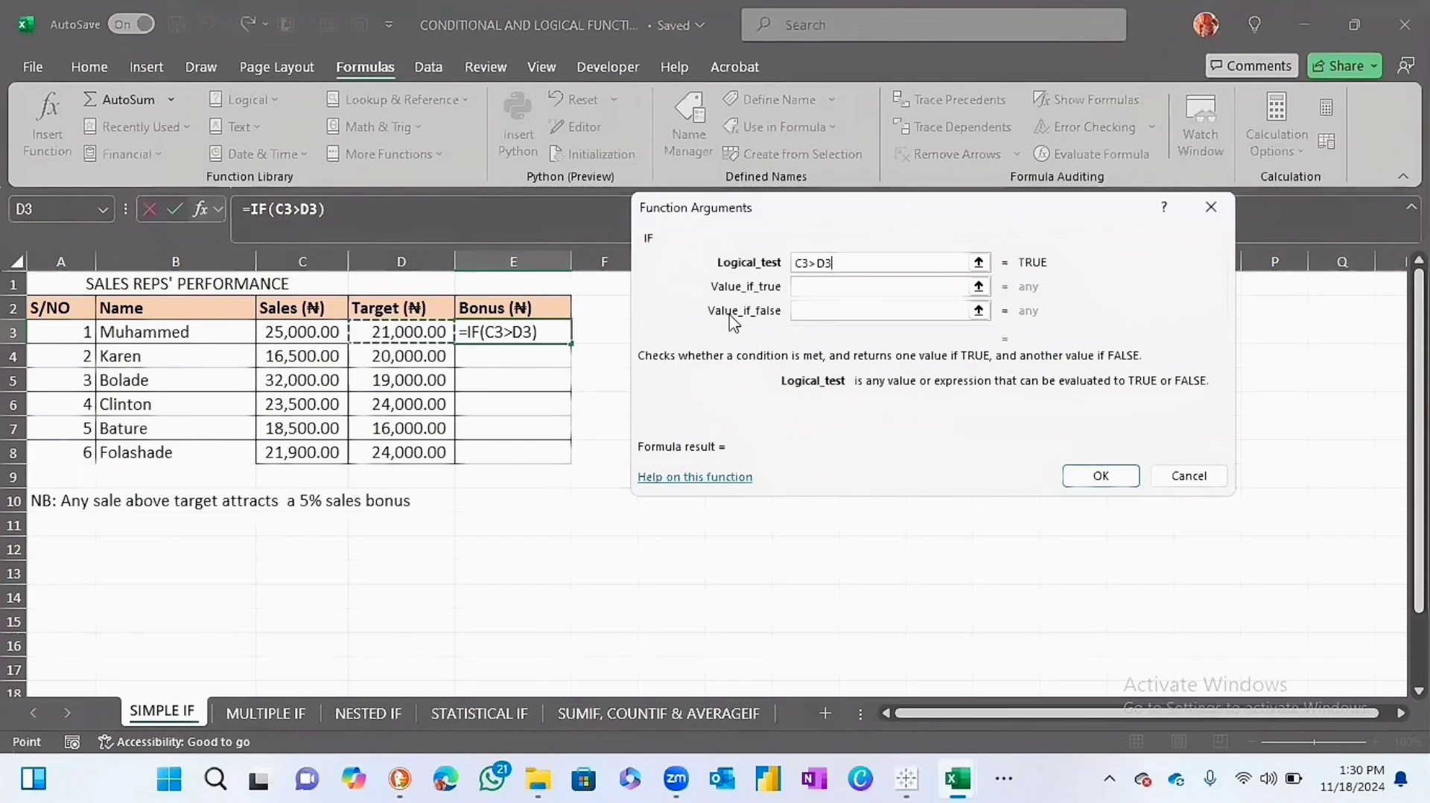
Set the IF function's value if true to 5%*C3 and value if false to 0, and fill the formula down to E8.
left_click(822, 287)
type("5")
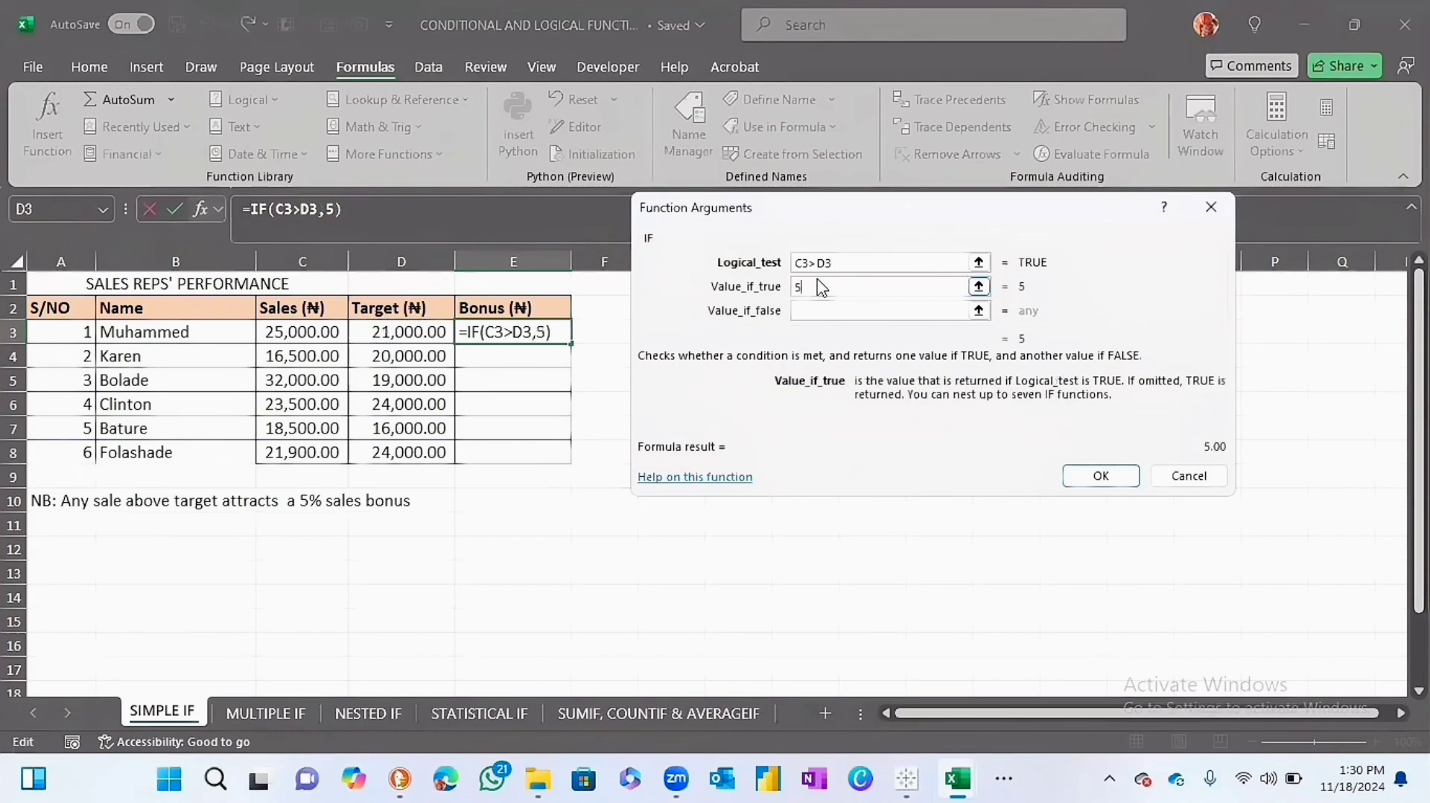
type("%*")
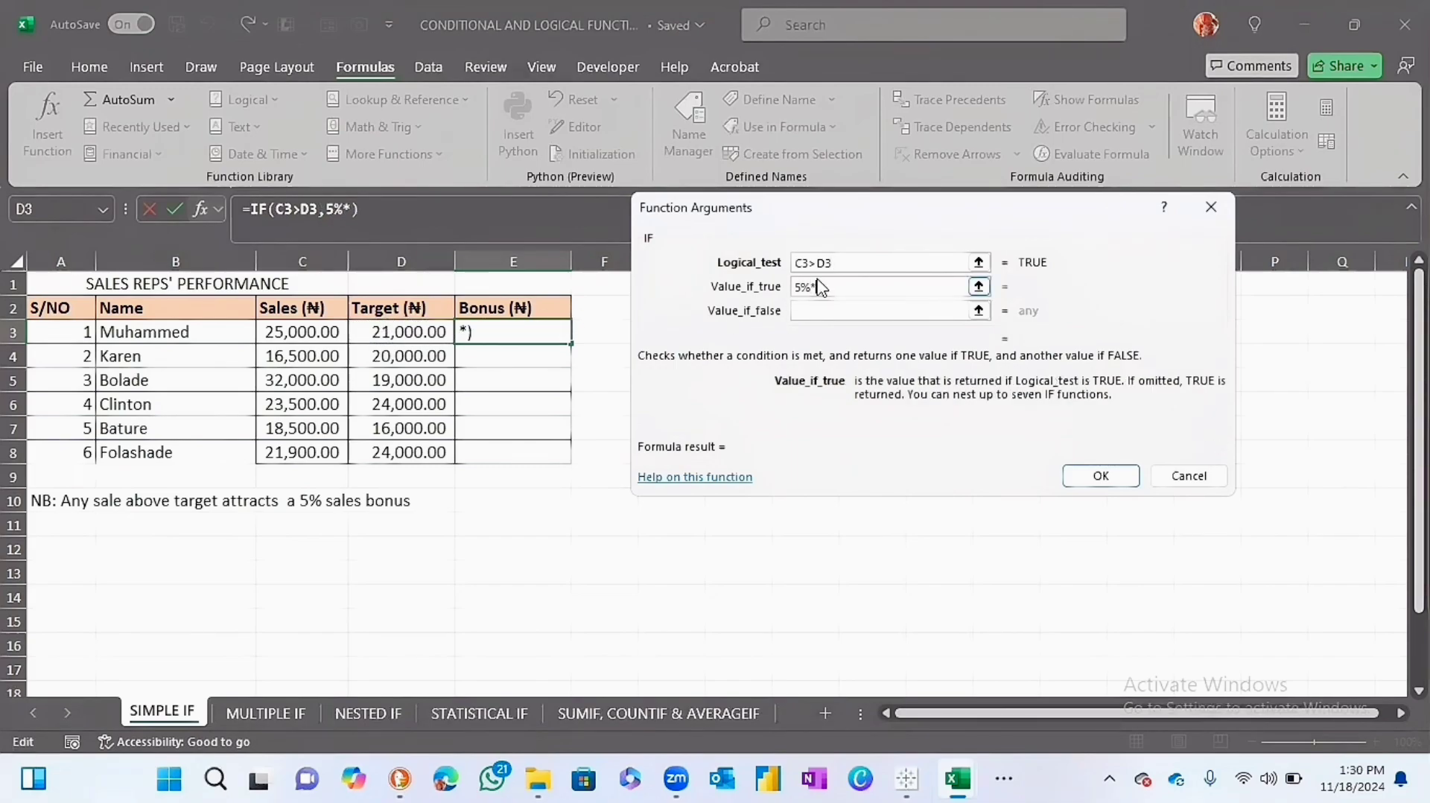
left_click(304, 322)
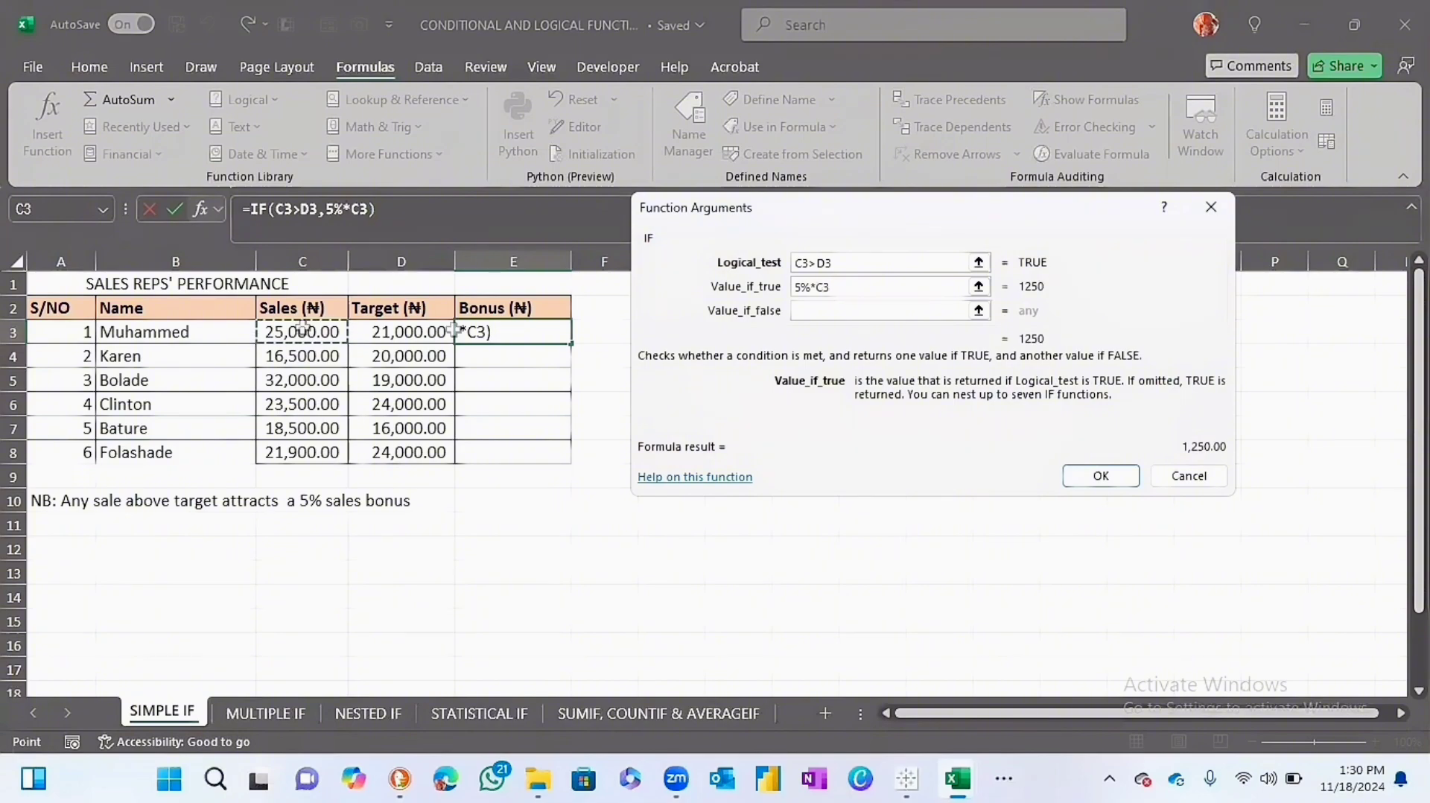
left_click(820, 311)
type("0")
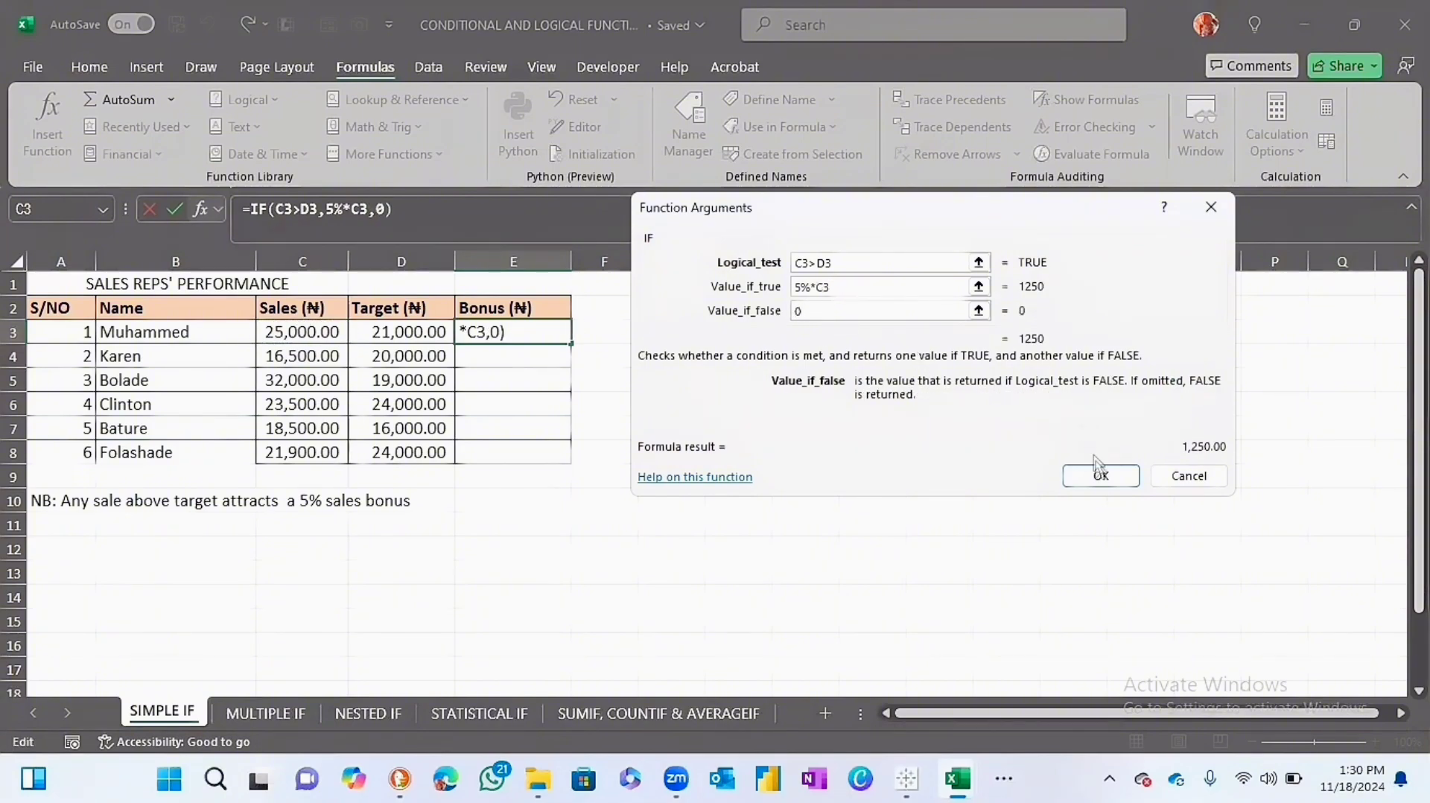
left_click(1100, 477)
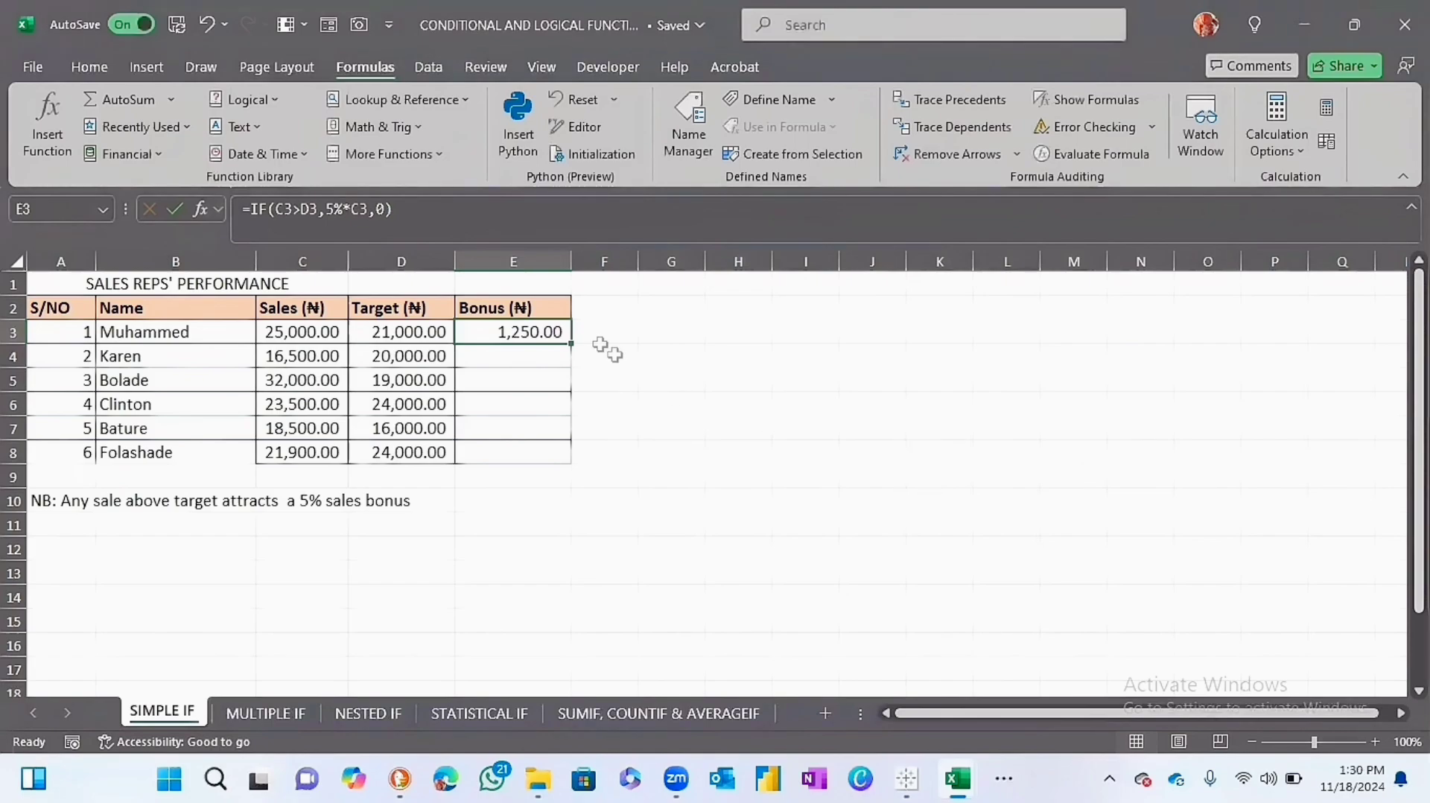
double_click(570, 341)
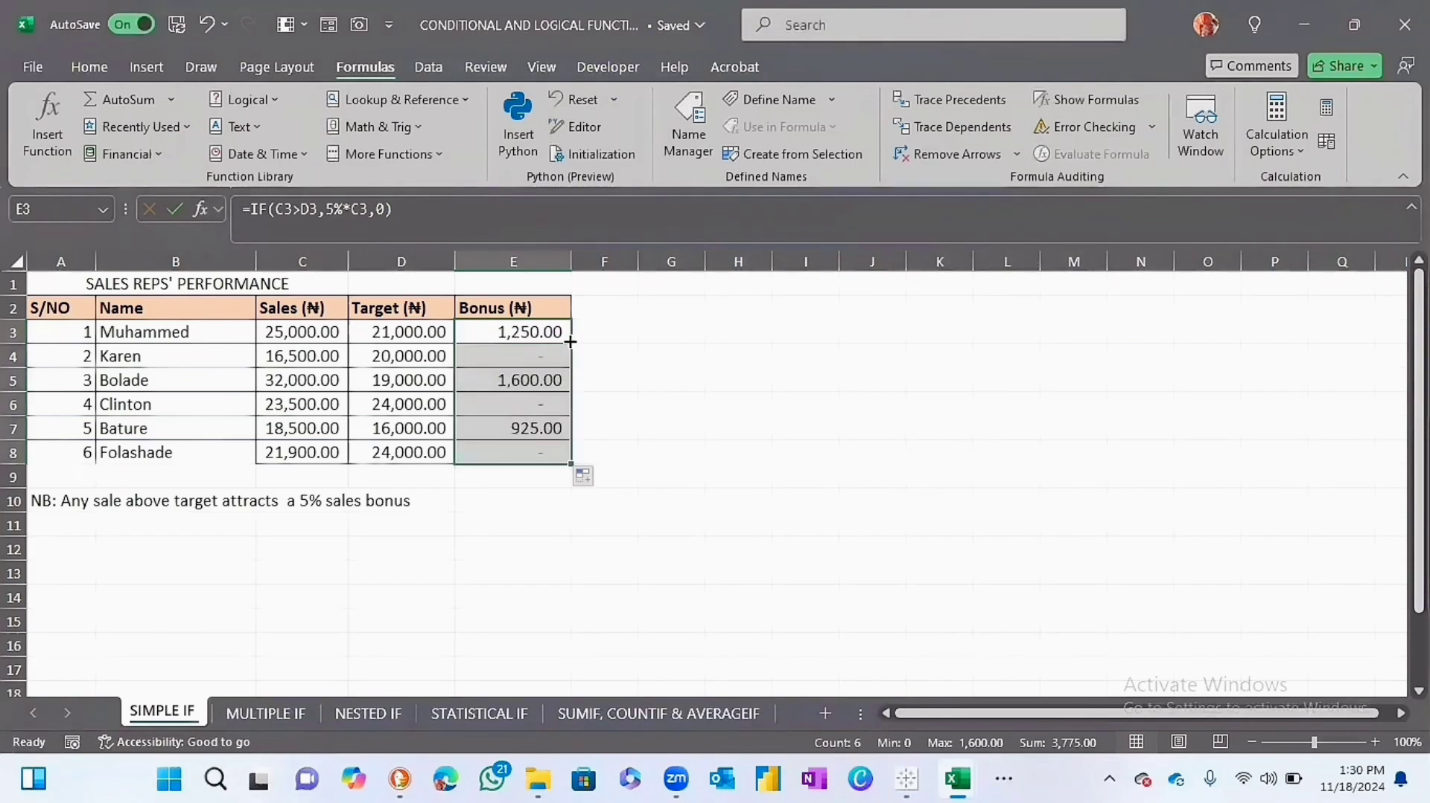
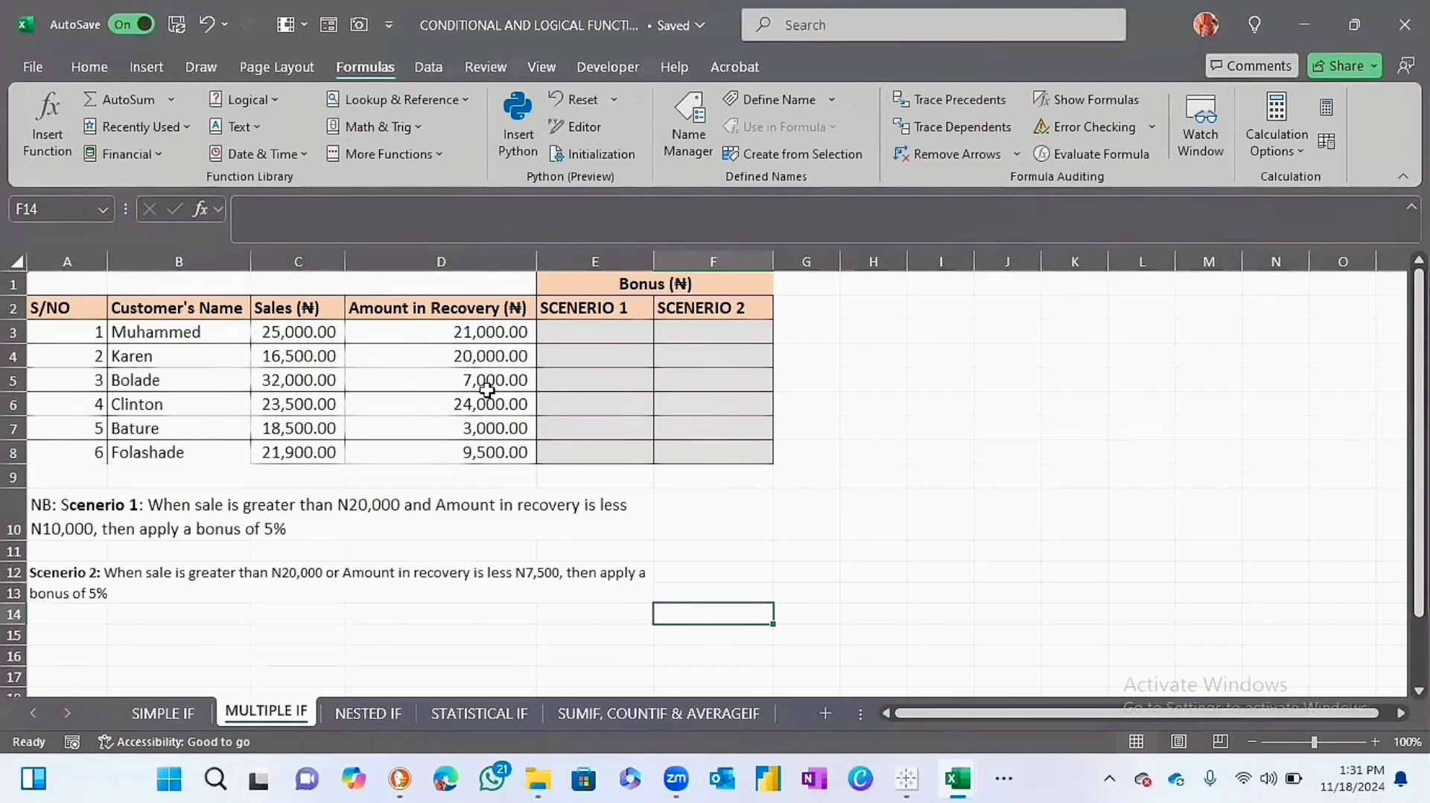
Start an IF formula in E3 of the MULTIPLE IF sheet with a nested AND function as its logical test.
left_click(586, 332)
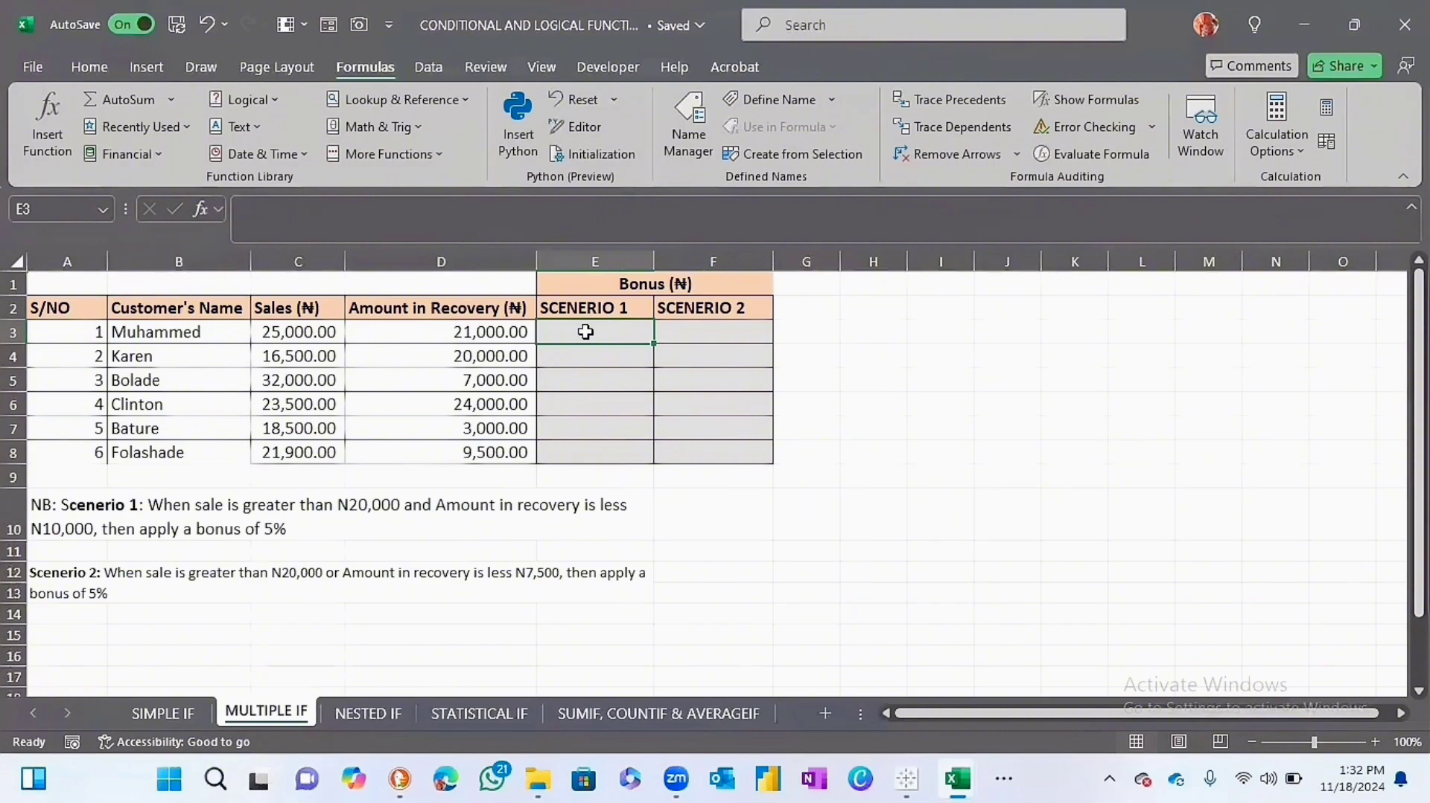
type("=if")
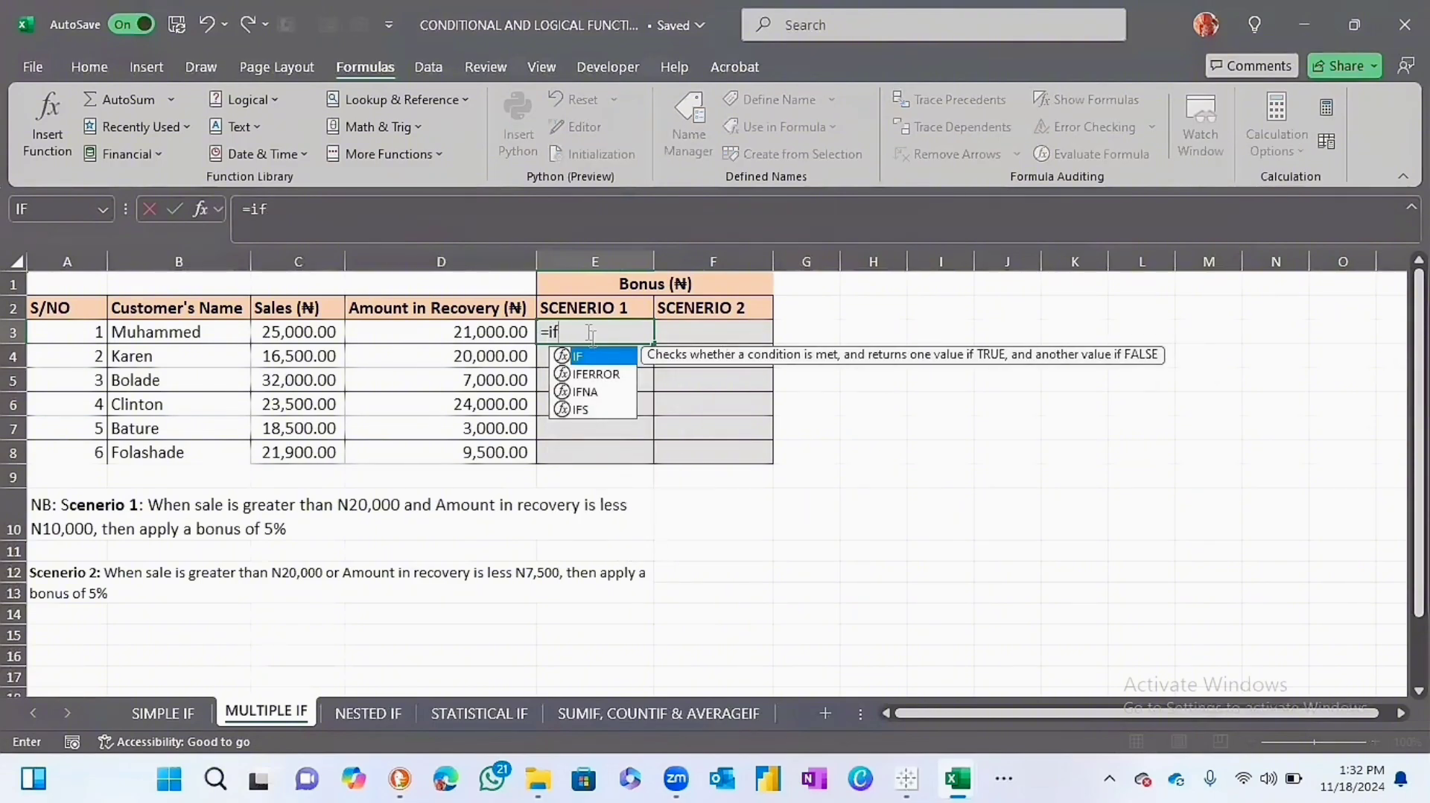
key("Tab")
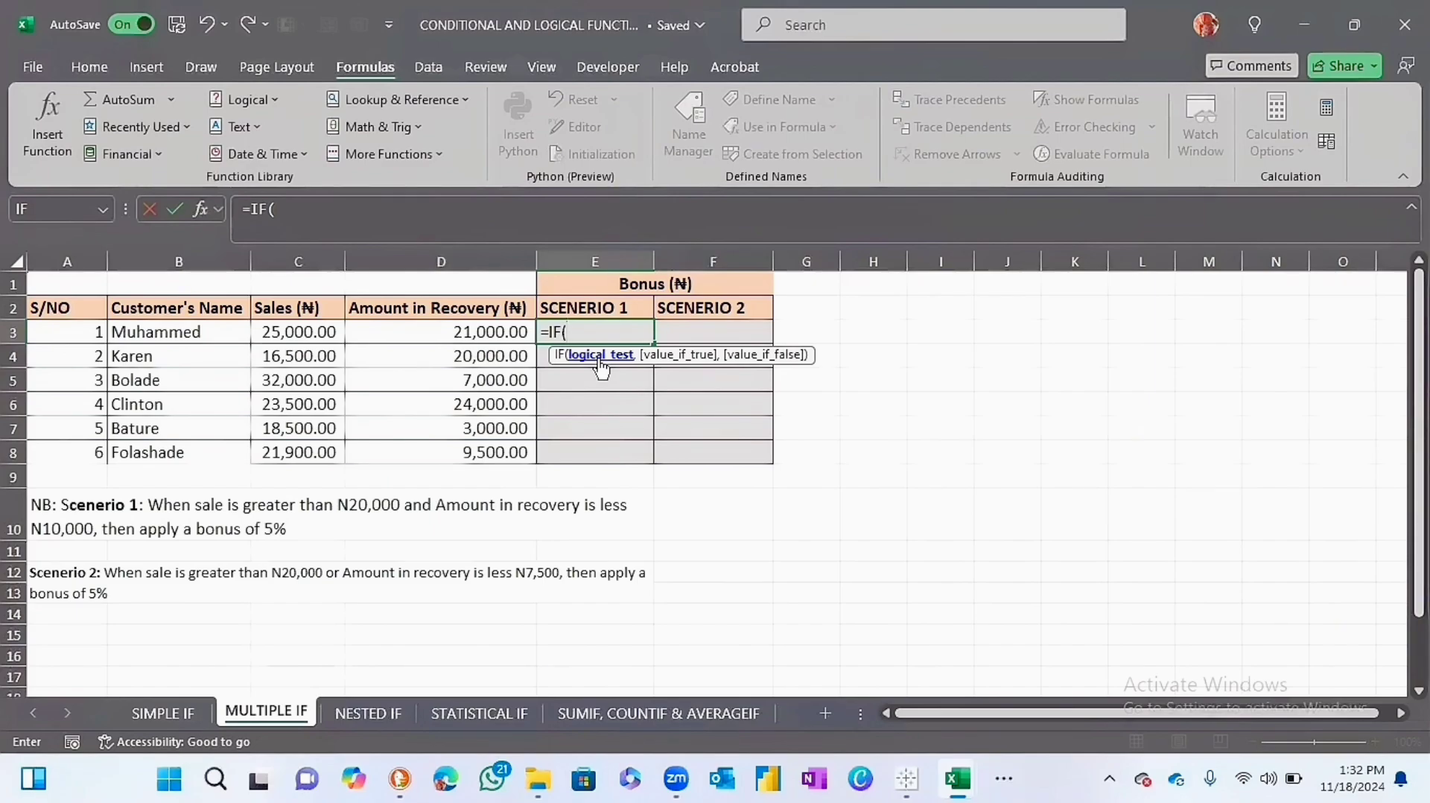
type("and")
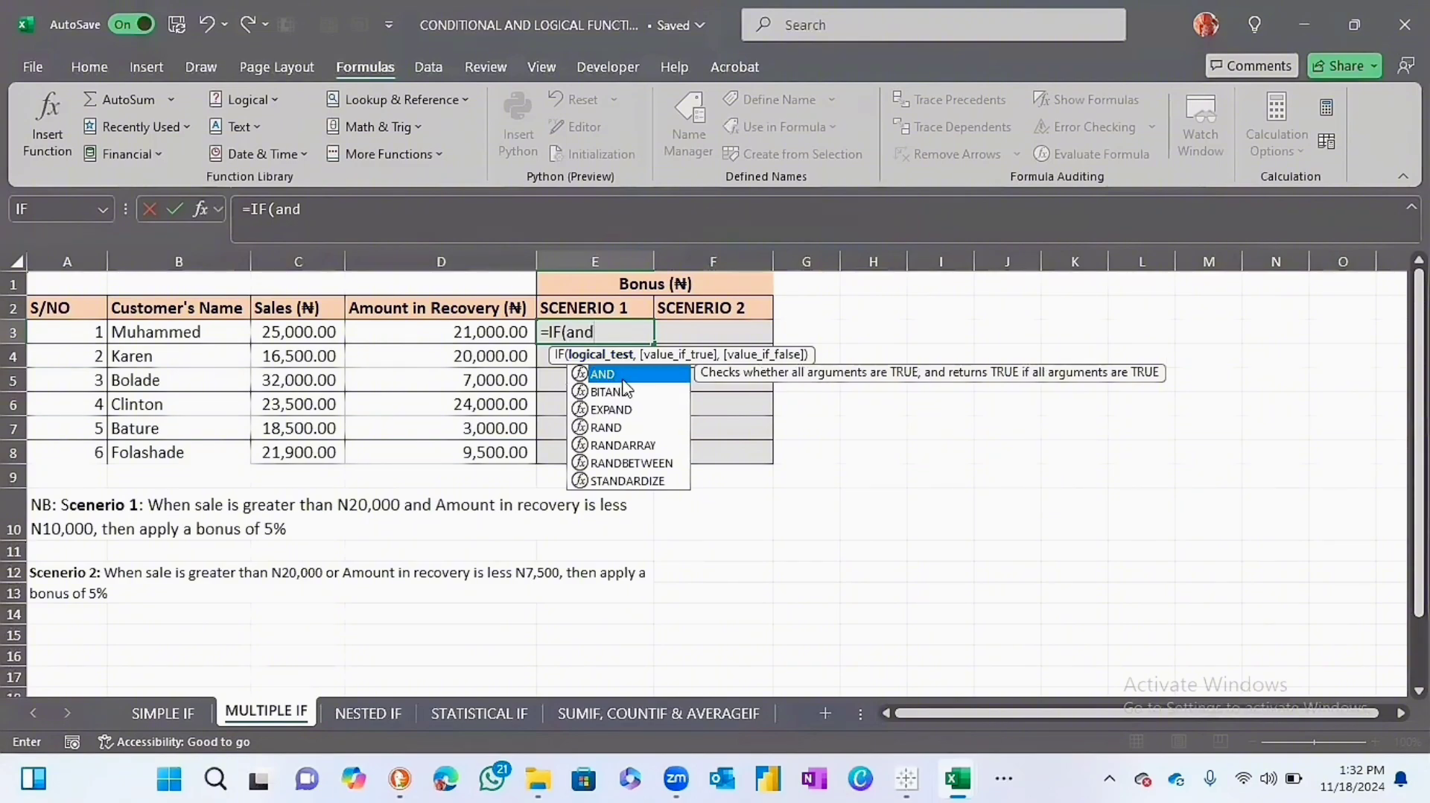
double_click(620, 380)
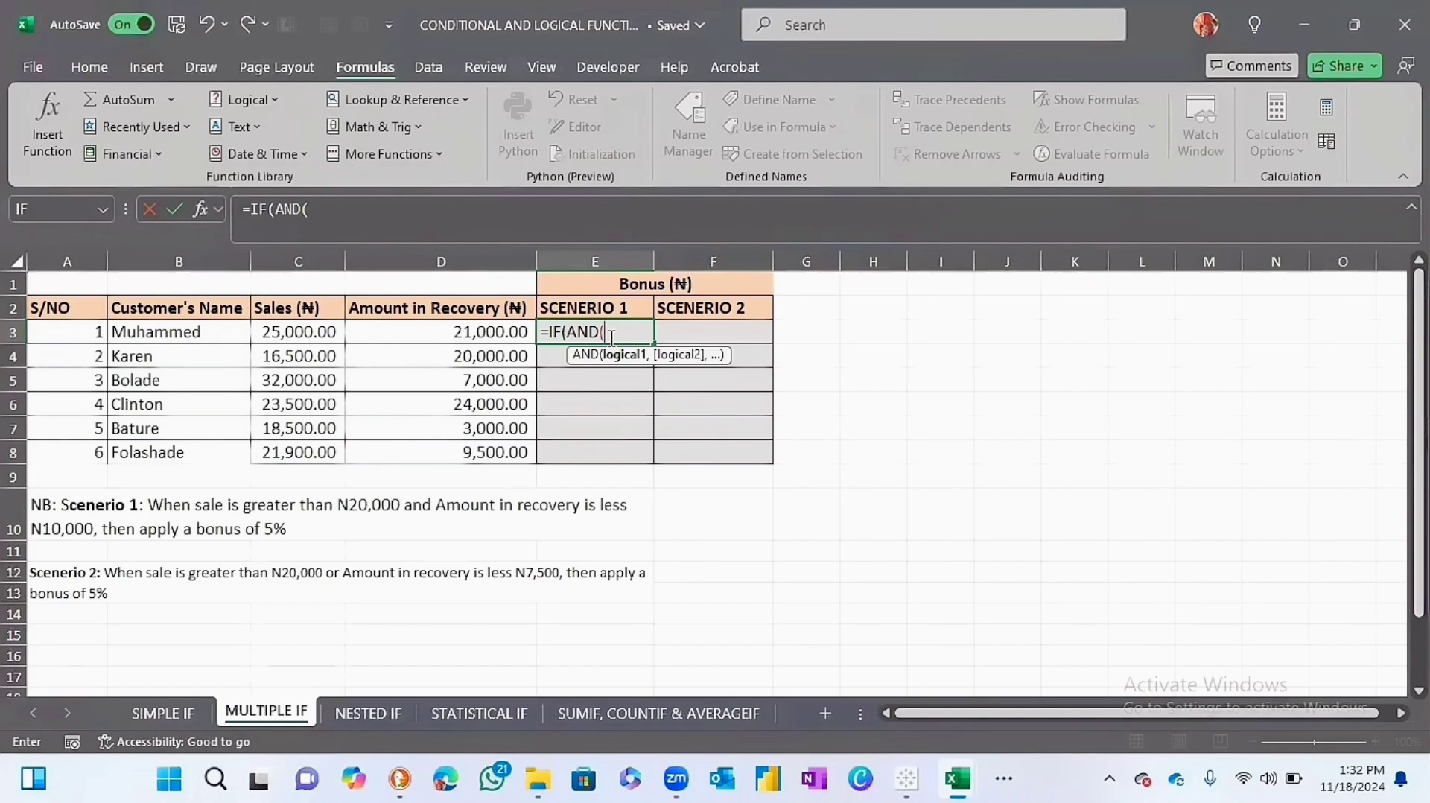
Set the AND conditions in the E3 formula to C3>20000 and D3<10000, and close the logical test.
left_click(317, 327)
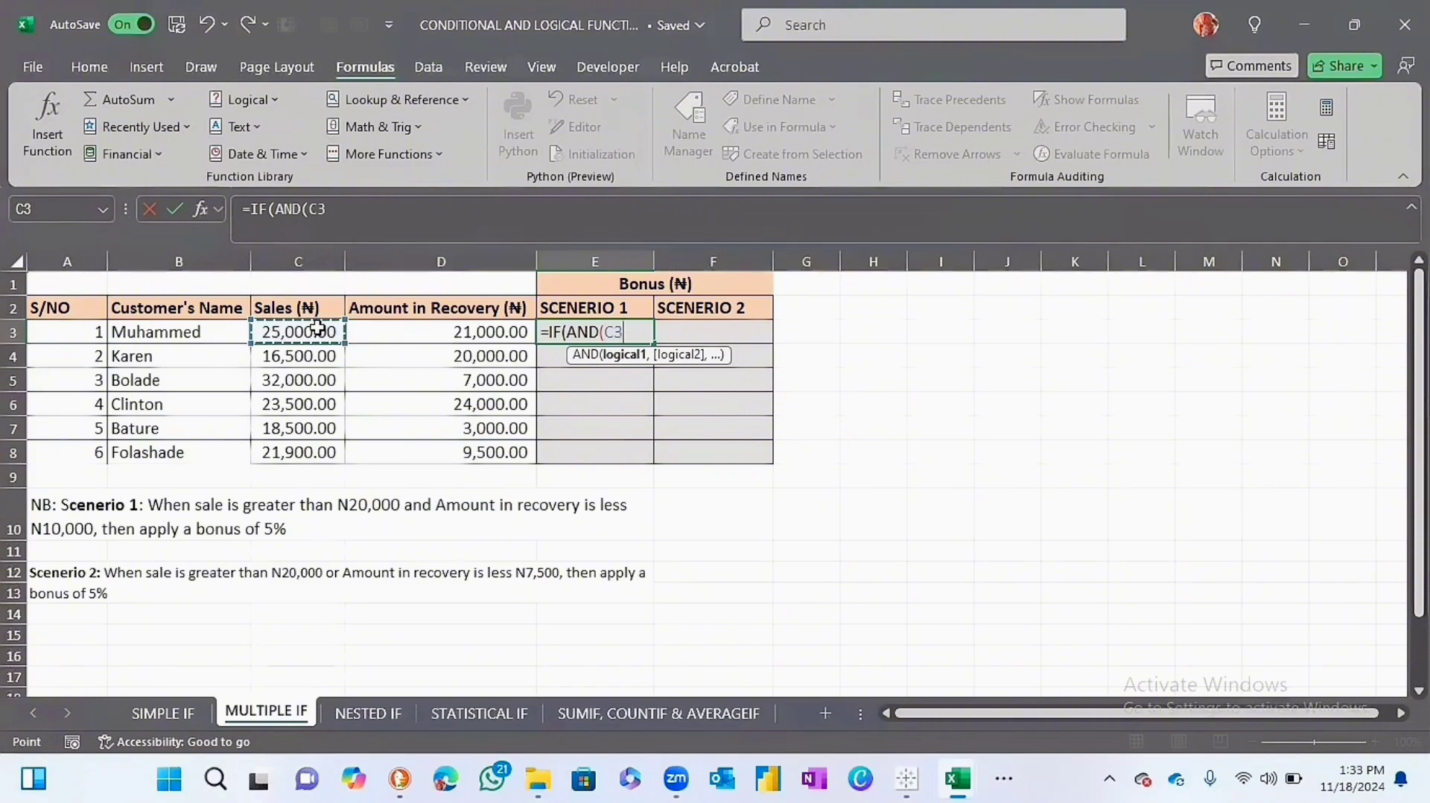
type(">20")
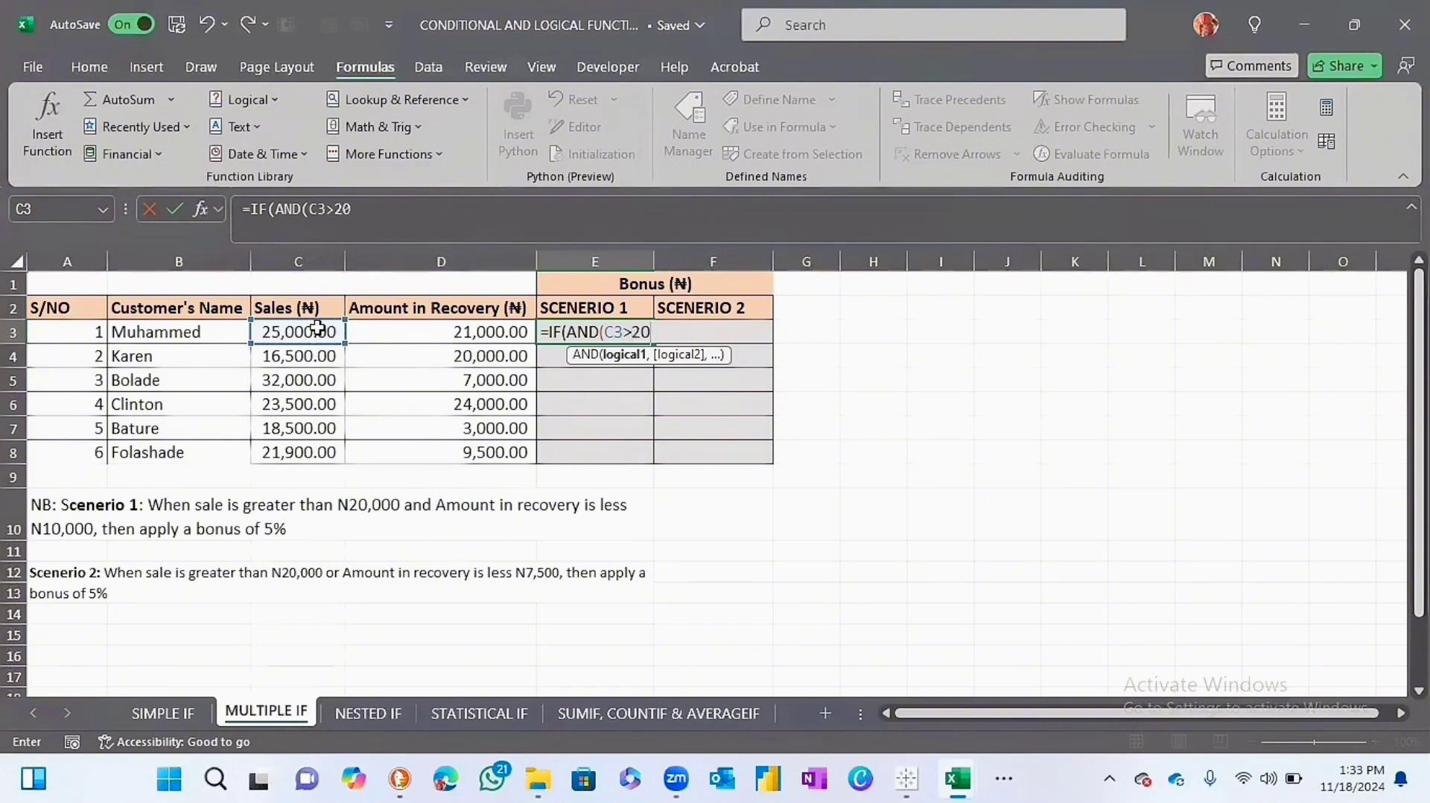
type("000,")
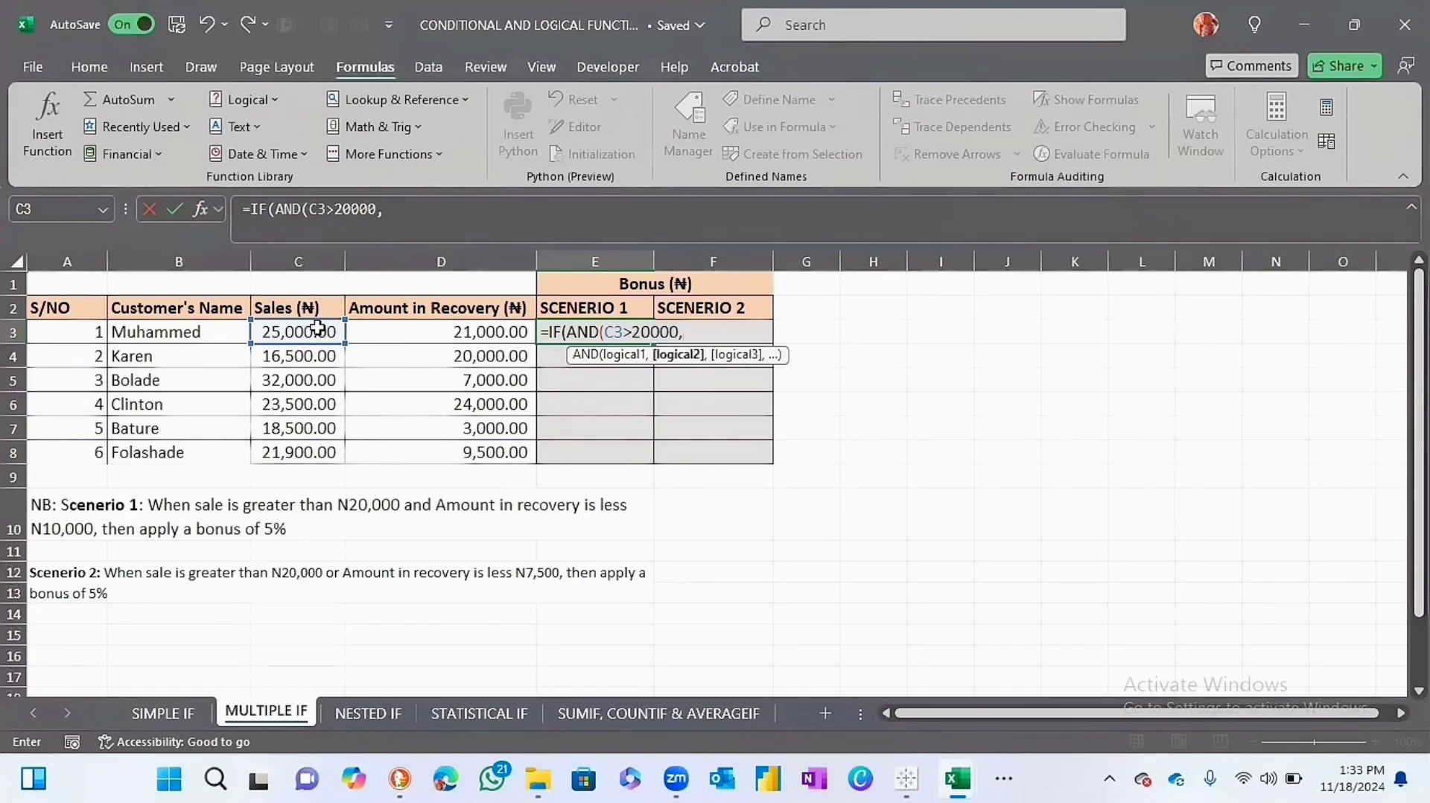
left_click(376, 331)
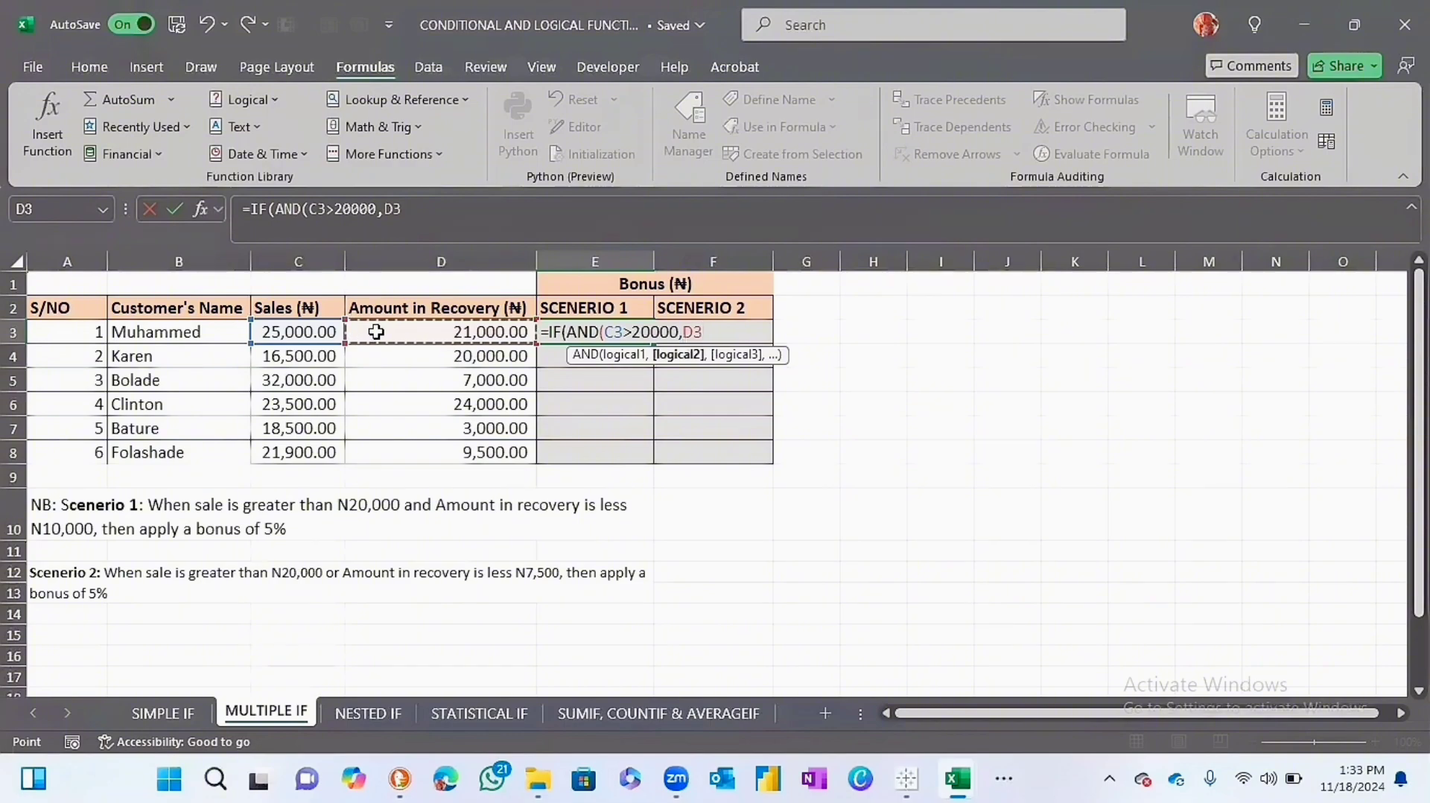
type("<")
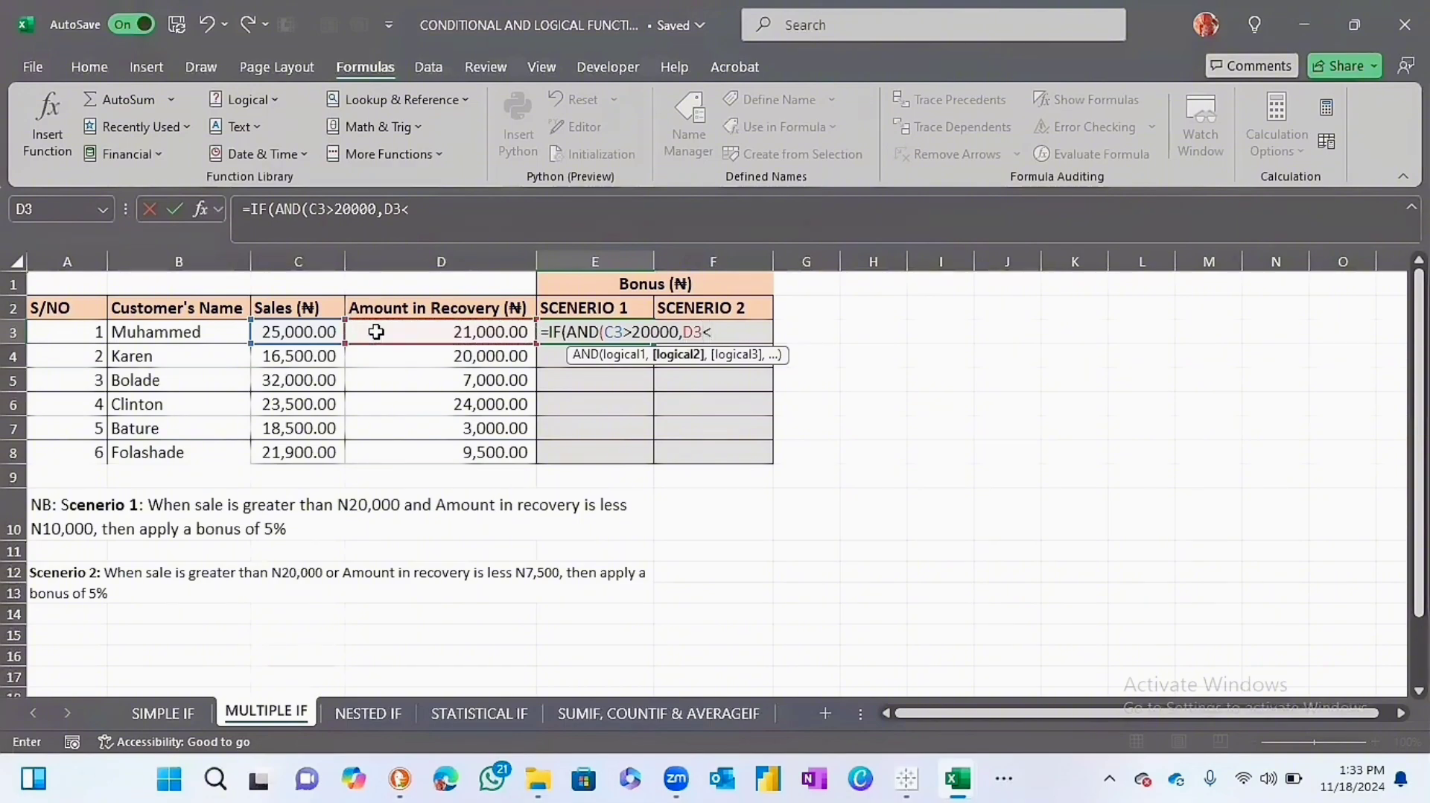
type("10000)")
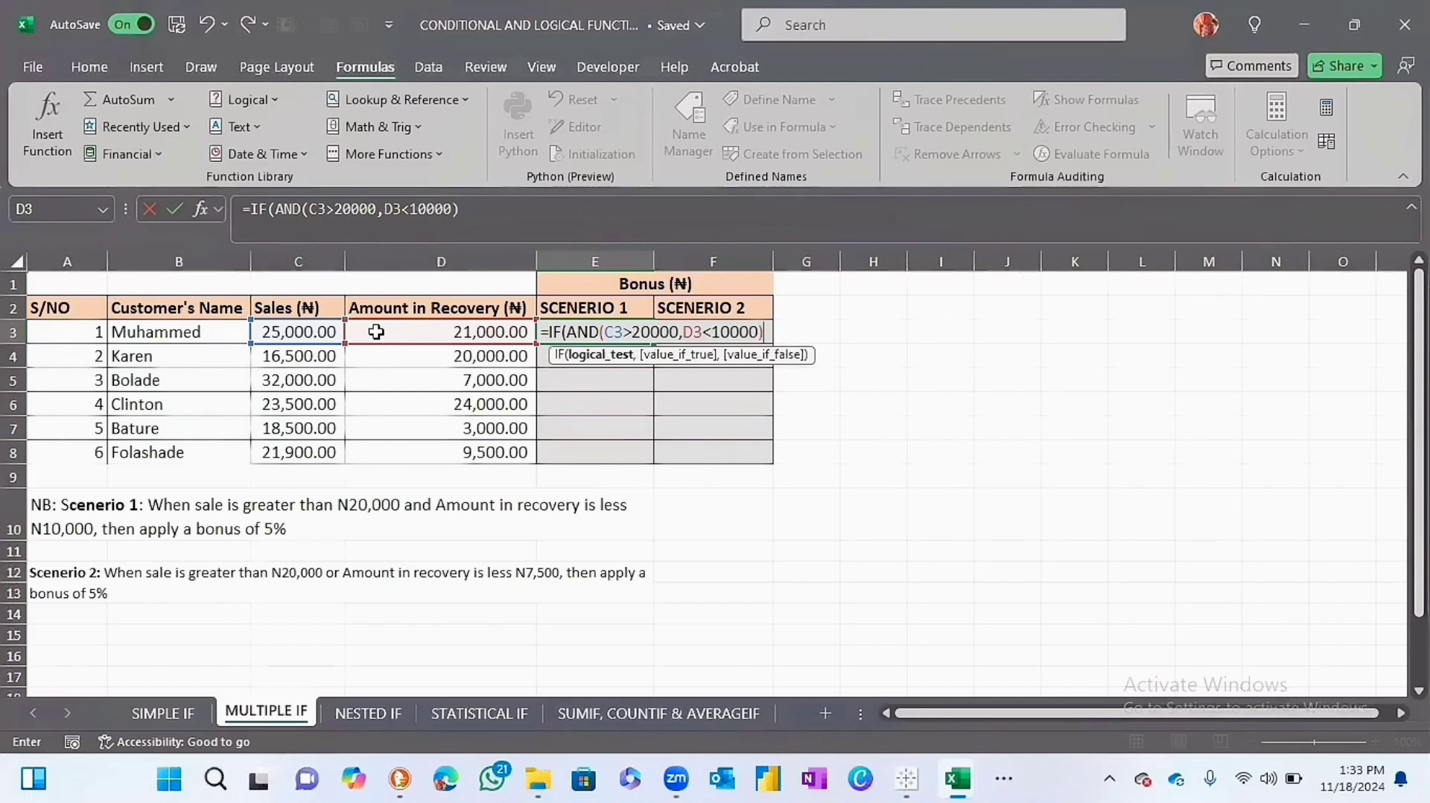
type(",")
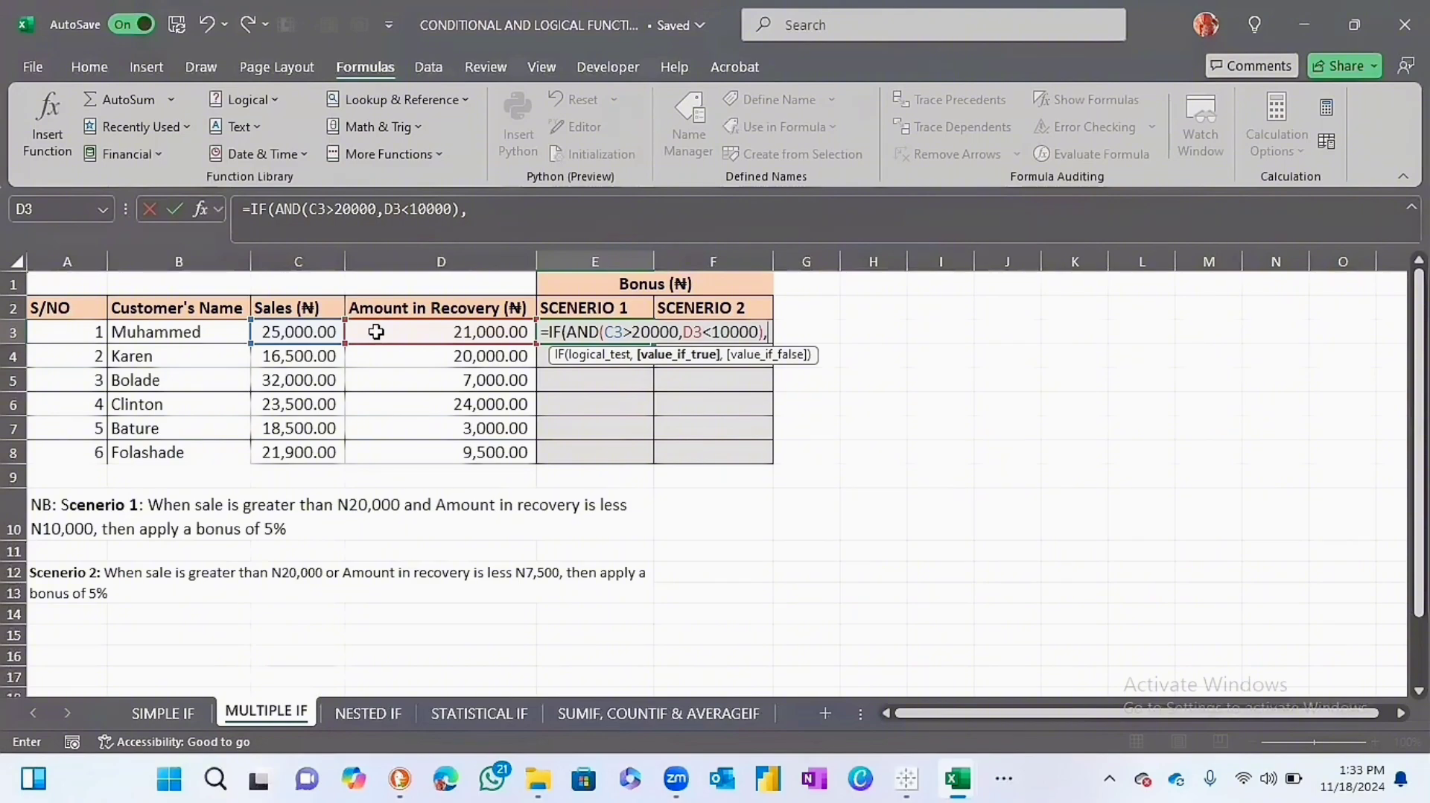
type("5*")
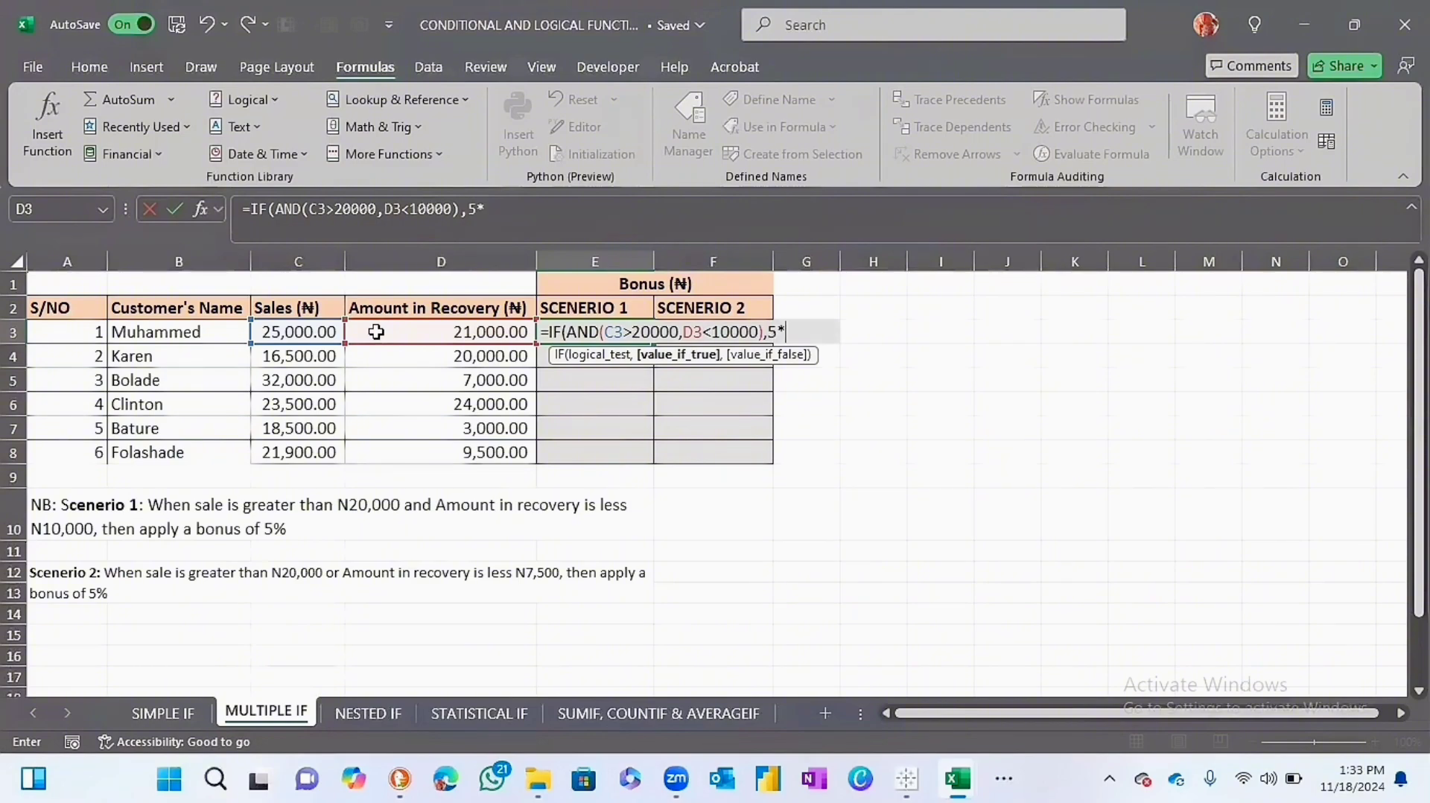
Complete the E3 formula with 5%*C3 as the value if true and 0 as the value if false.
key("BackSpace")
type("%*")
left_click(294, 330)
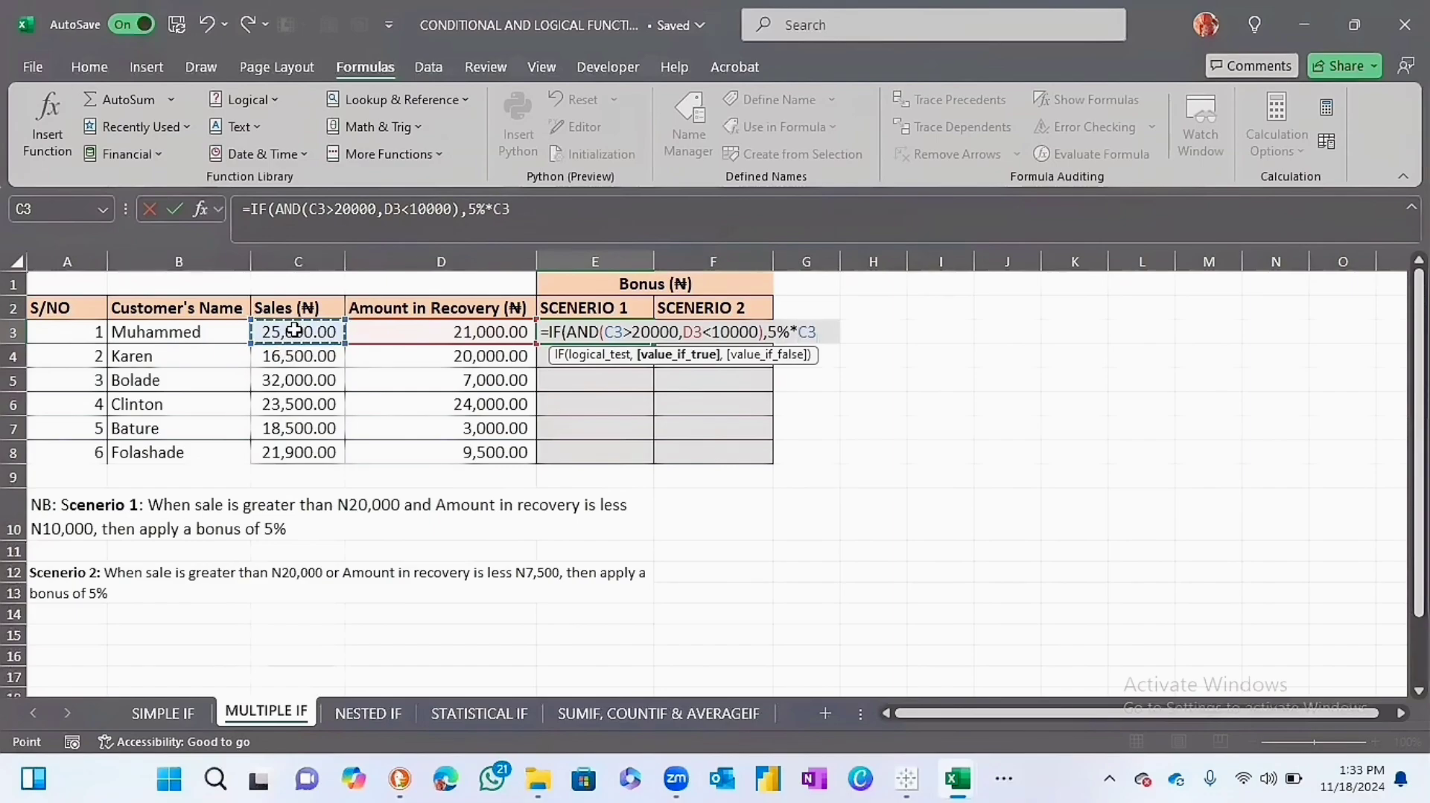
type(".")
key("BackSpace")
type(",0")
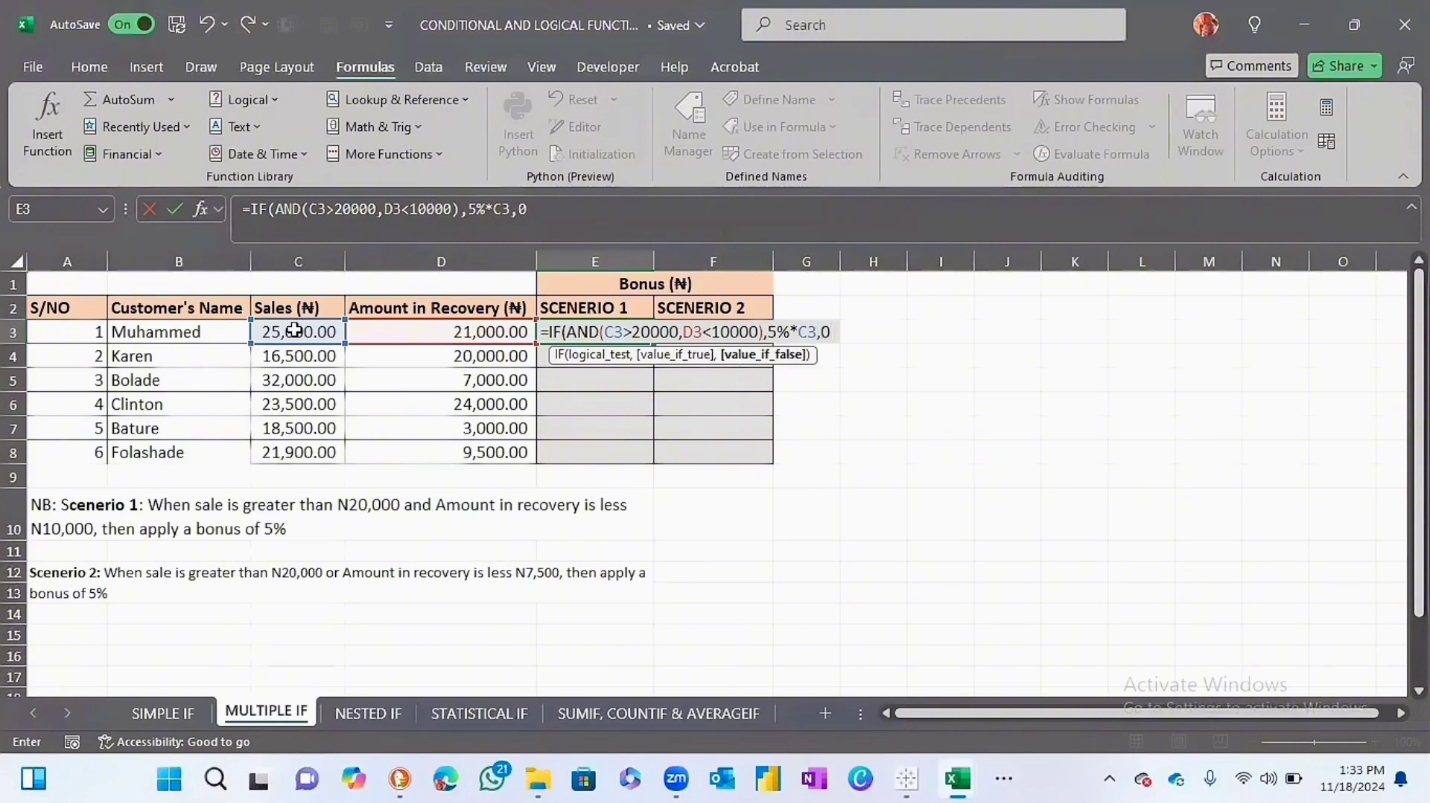
type(")")
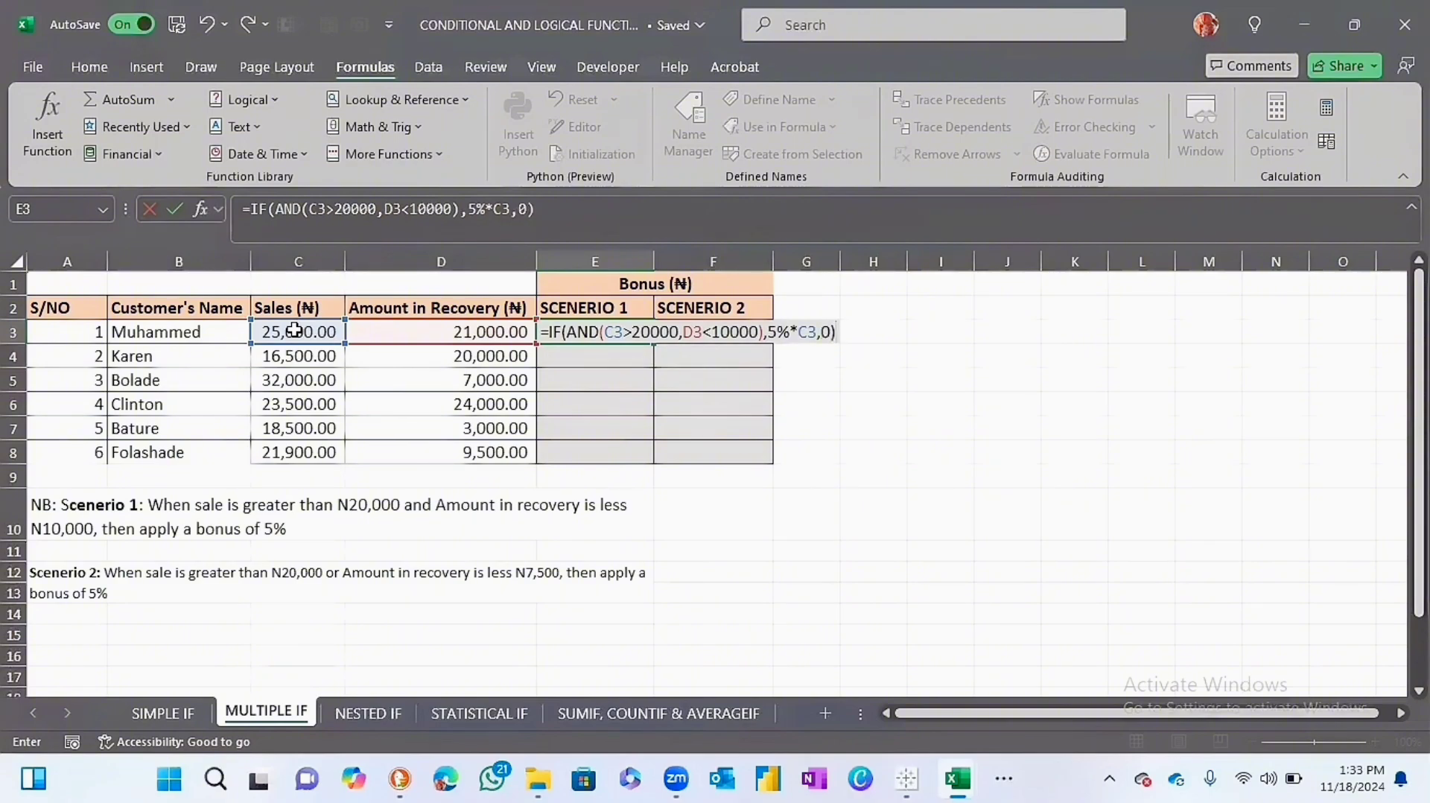
key("Return")
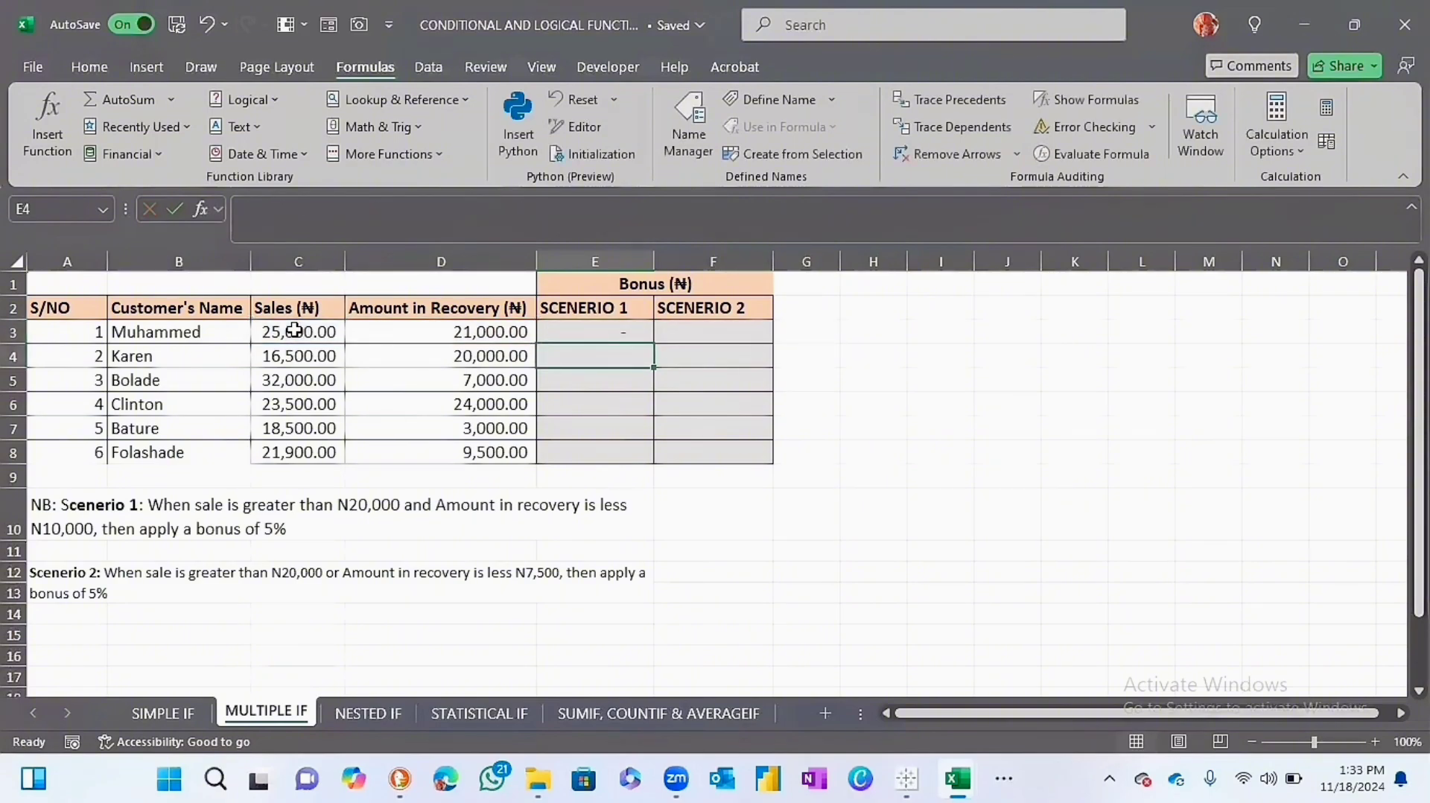
Fill the E3 formula down the SCENERIO 1 column to E8 and check rows 5 and 8 against their sales and recovery amounts.
left_click(594, 328)
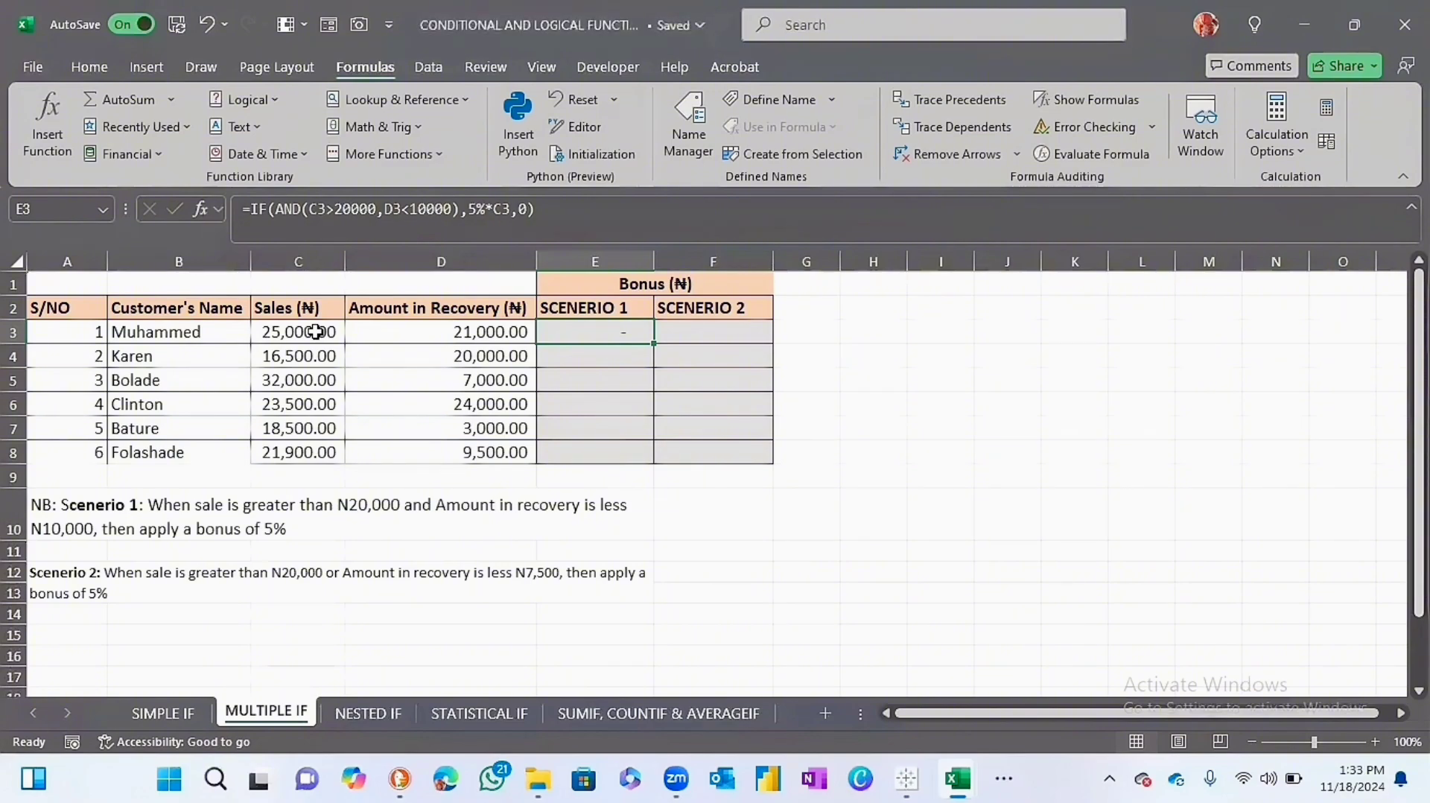
left_click(426, 333)
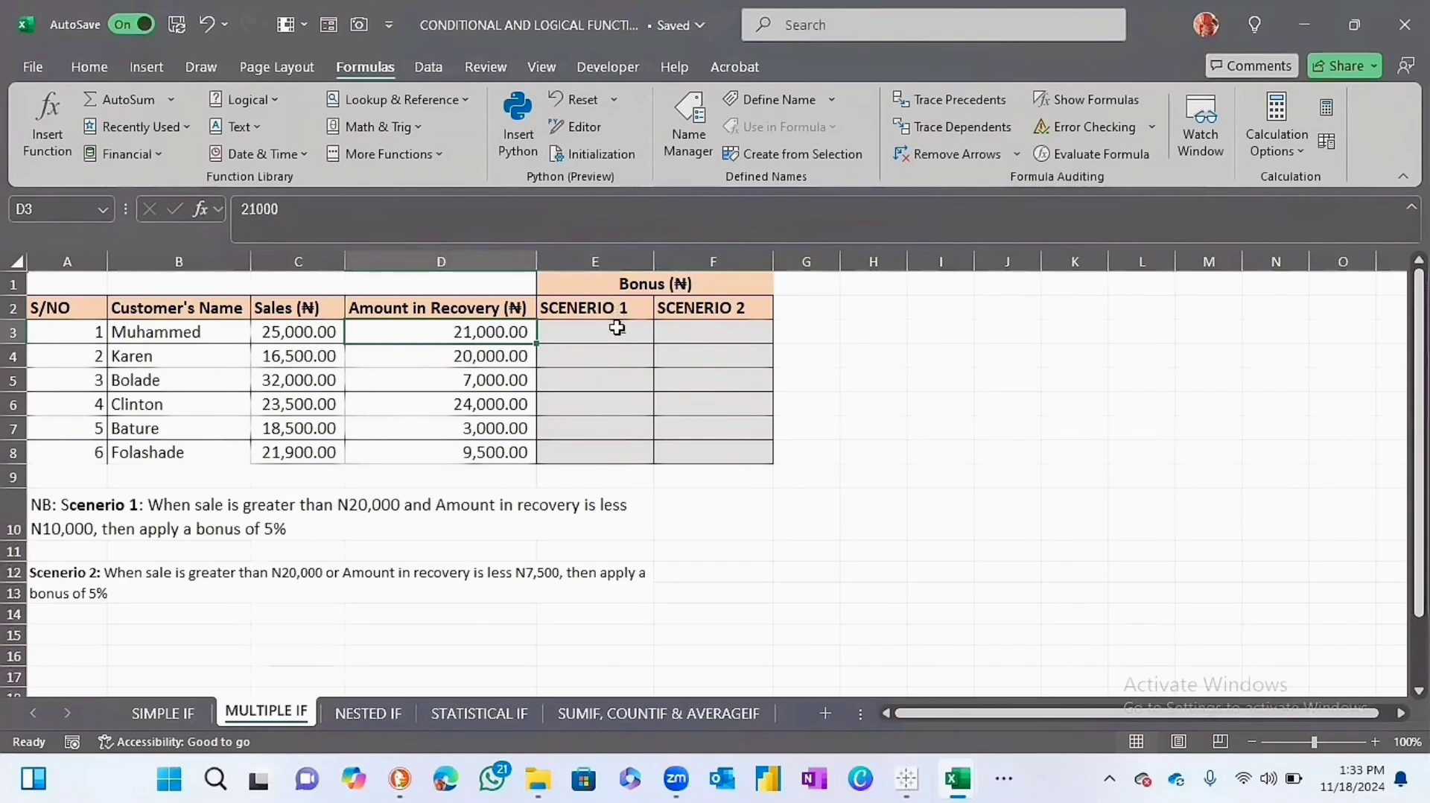
left_click(618, 331)
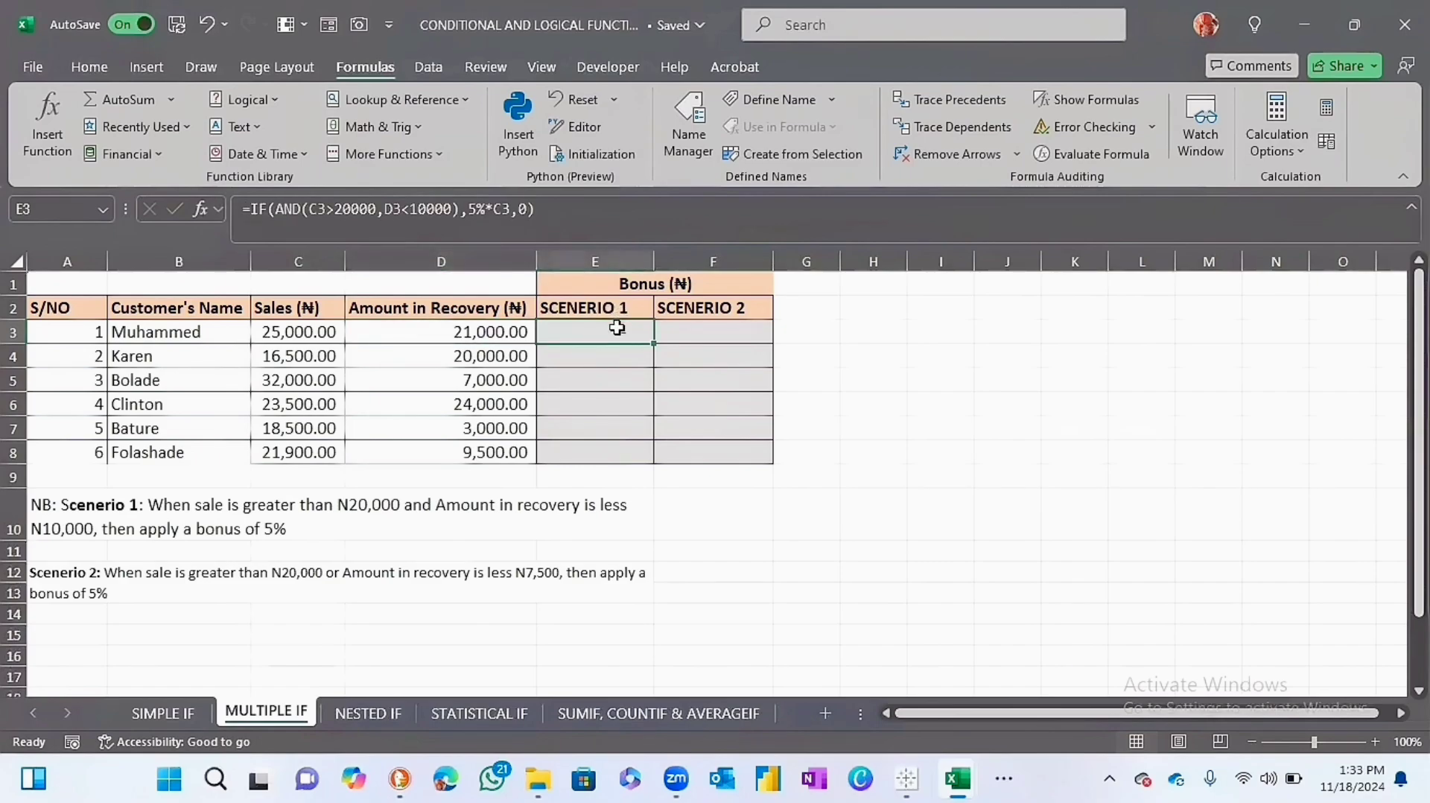
double_click(655, 347)
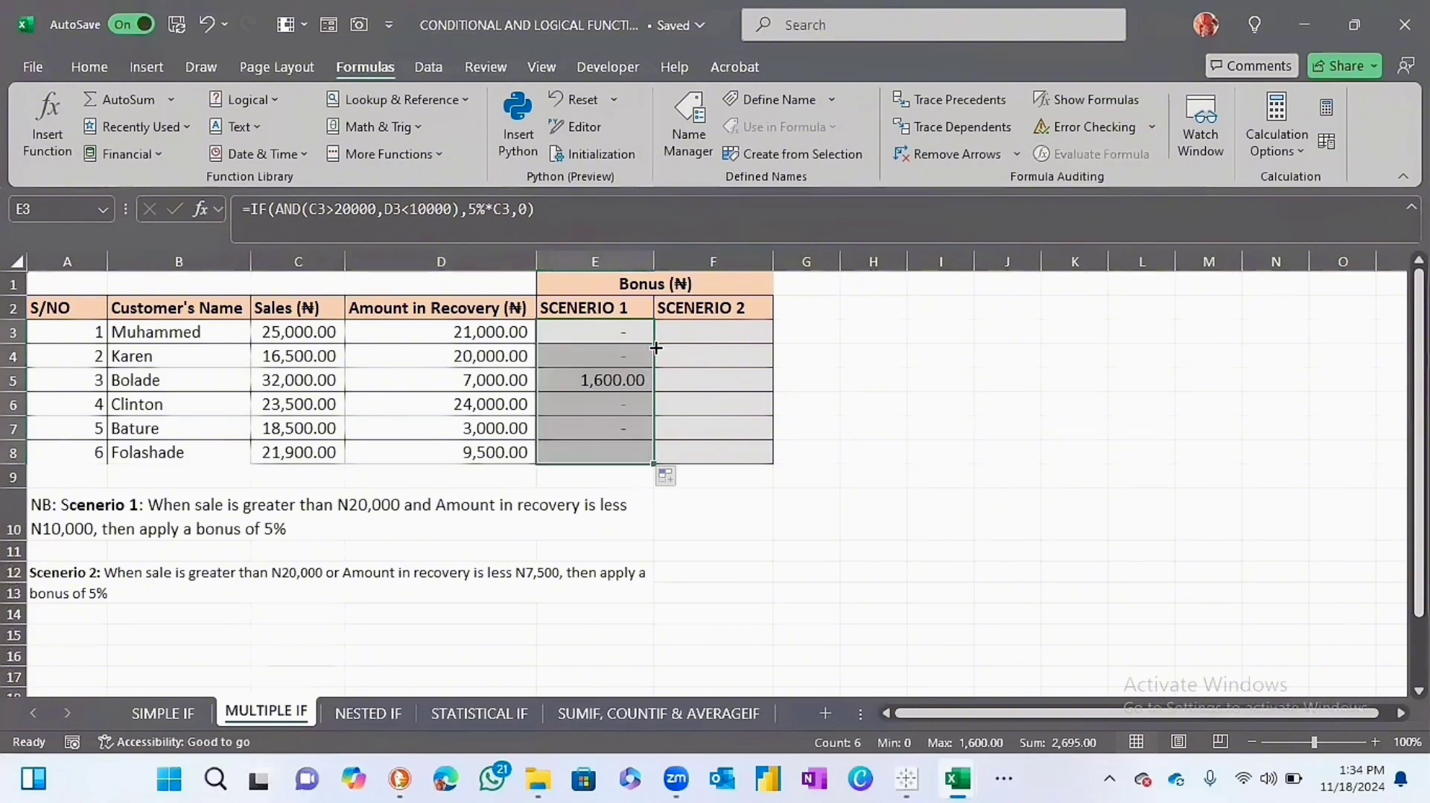
left_click(592, 384)
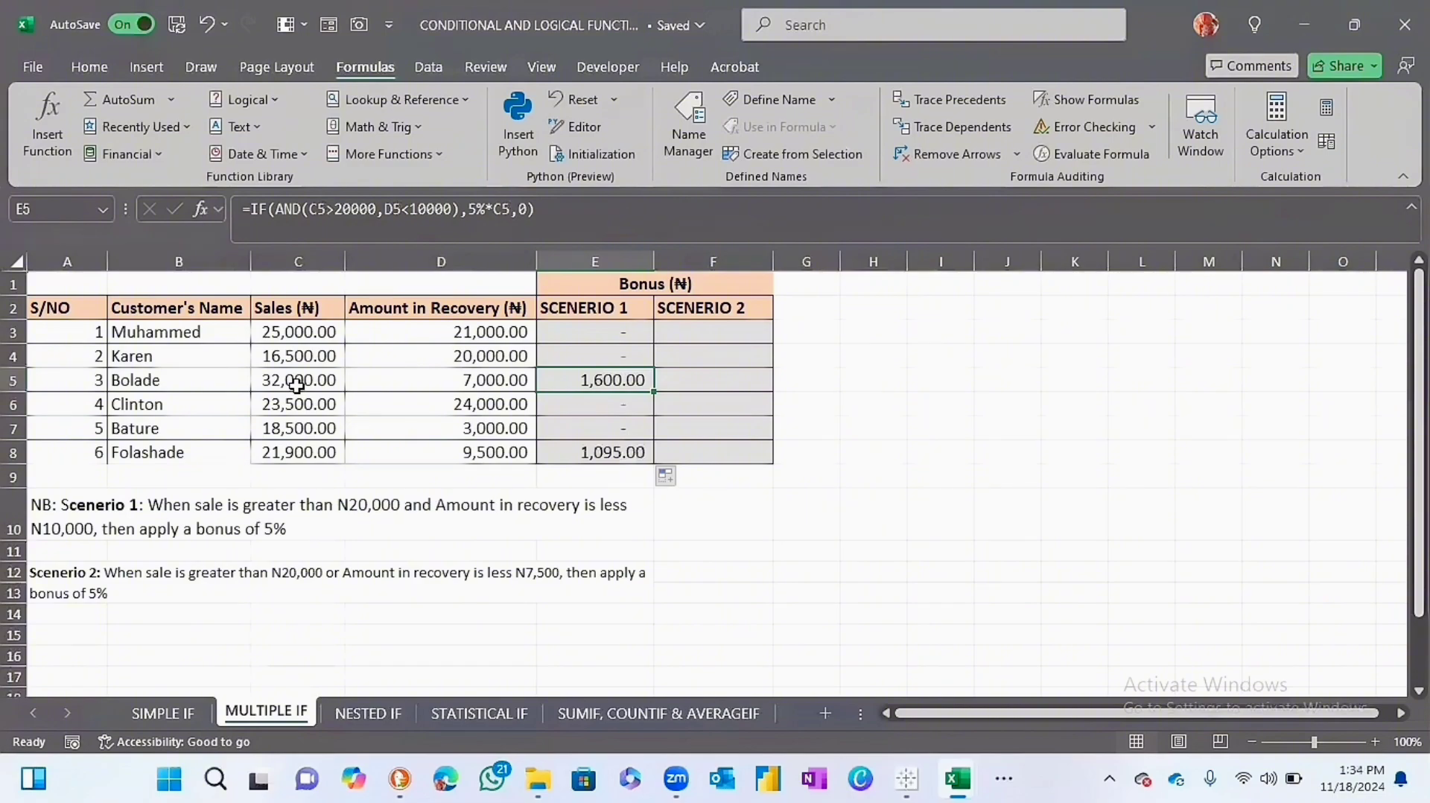
left_click(428, 381)
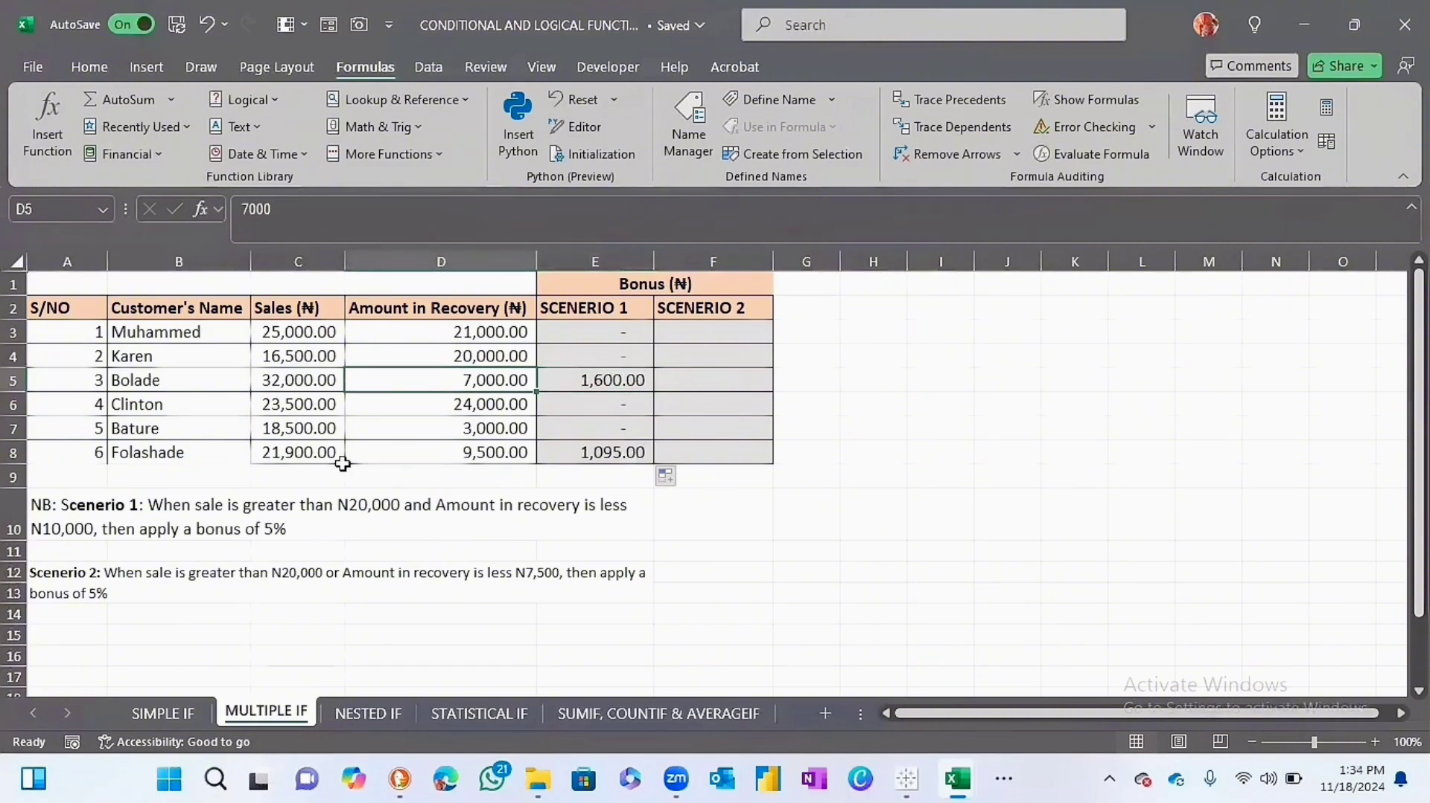
left_click_drag(313, 456, 508, 455)
left_click(508, 455)
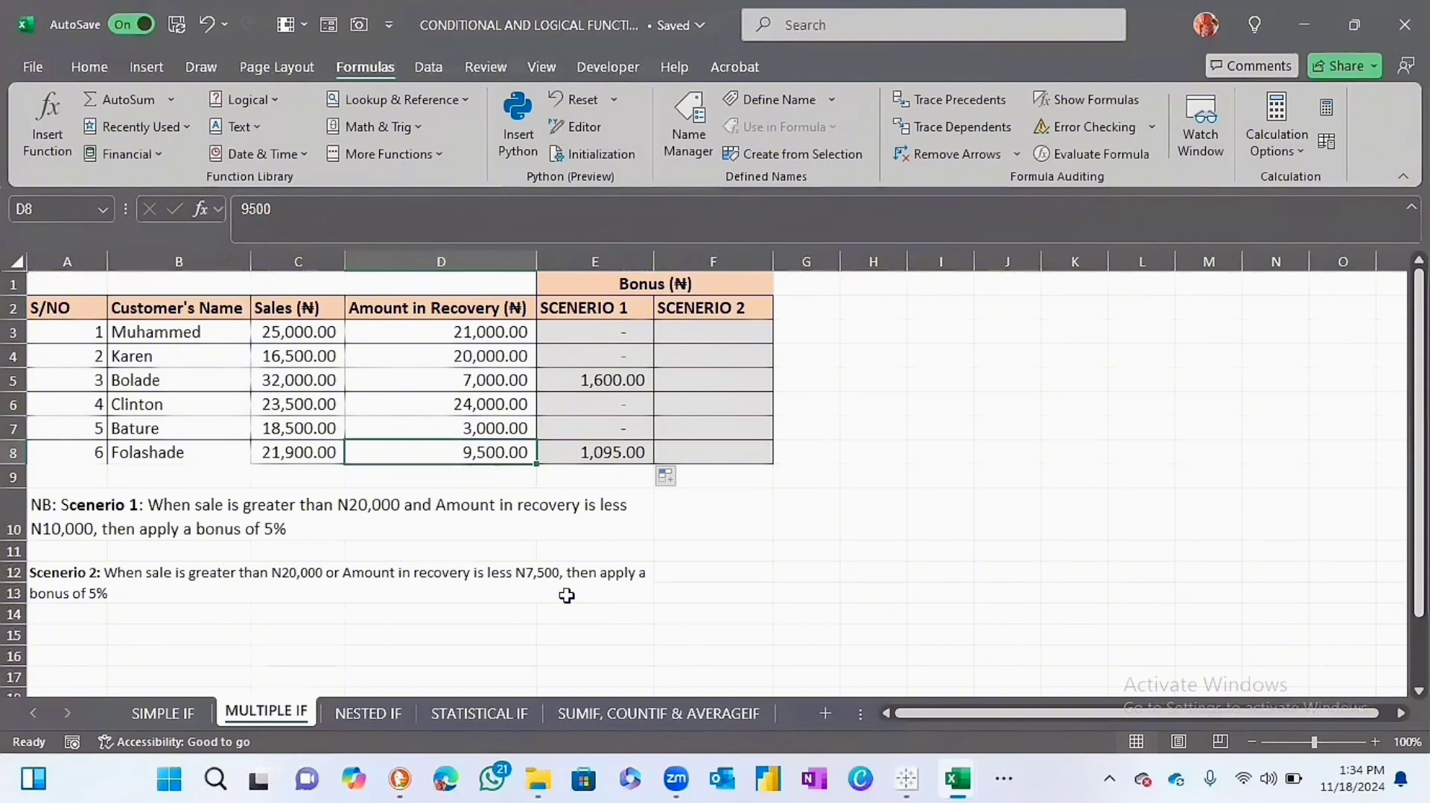
Insert the logical IF function into F3 through its function arguments, moving the dialog clear of the SCENERIO 2 column.
left_click(712, 329)
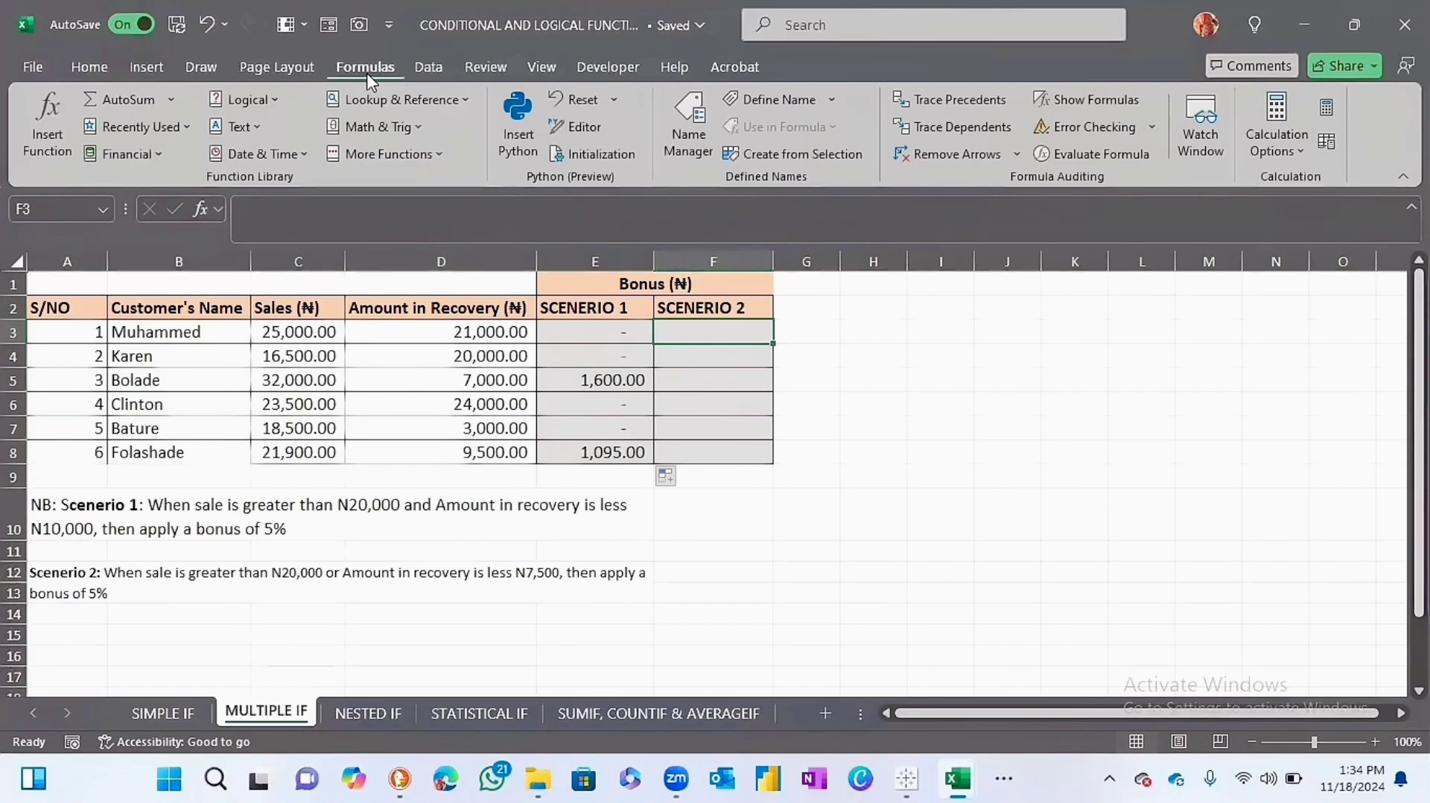
left_click(266, 105)
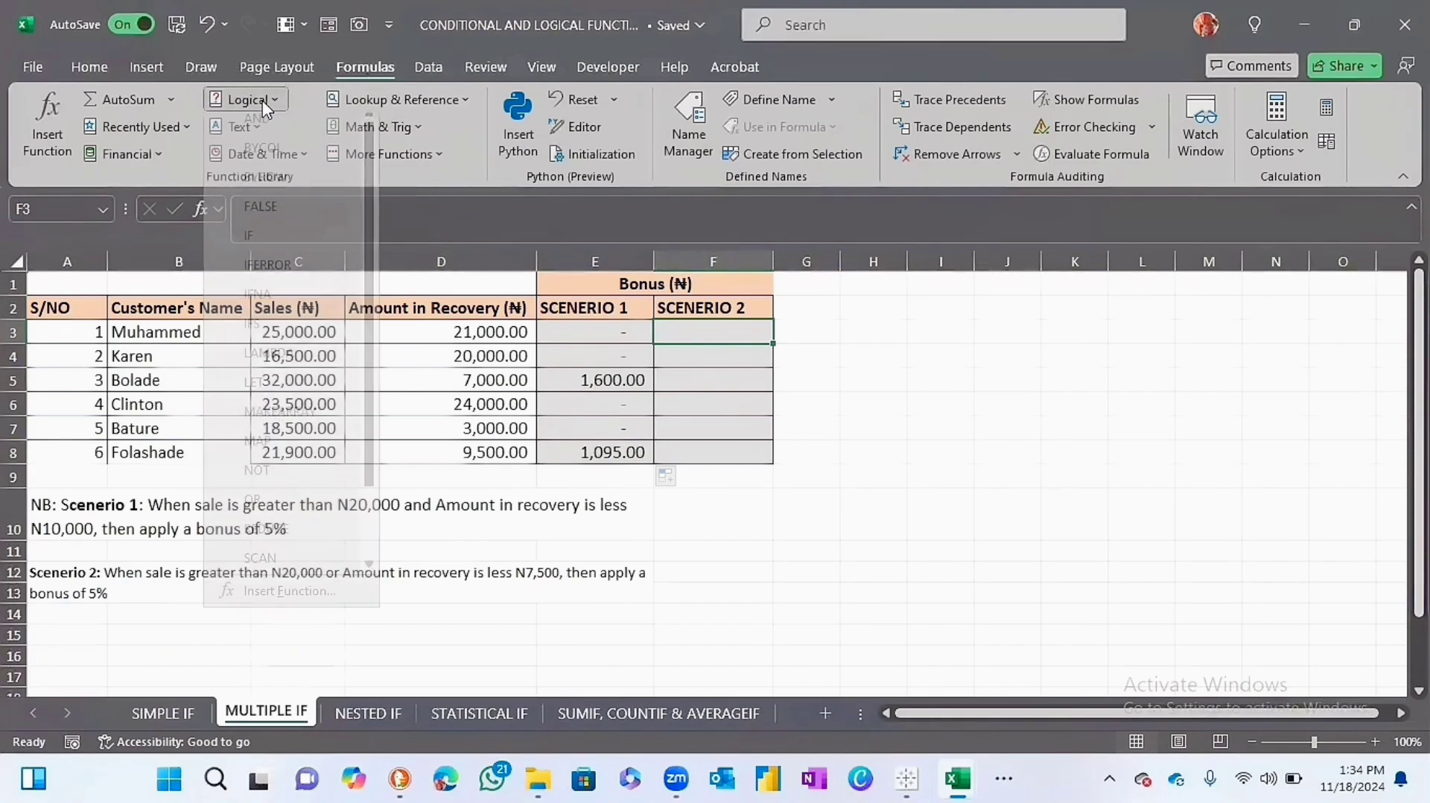
left_click(253, 246)
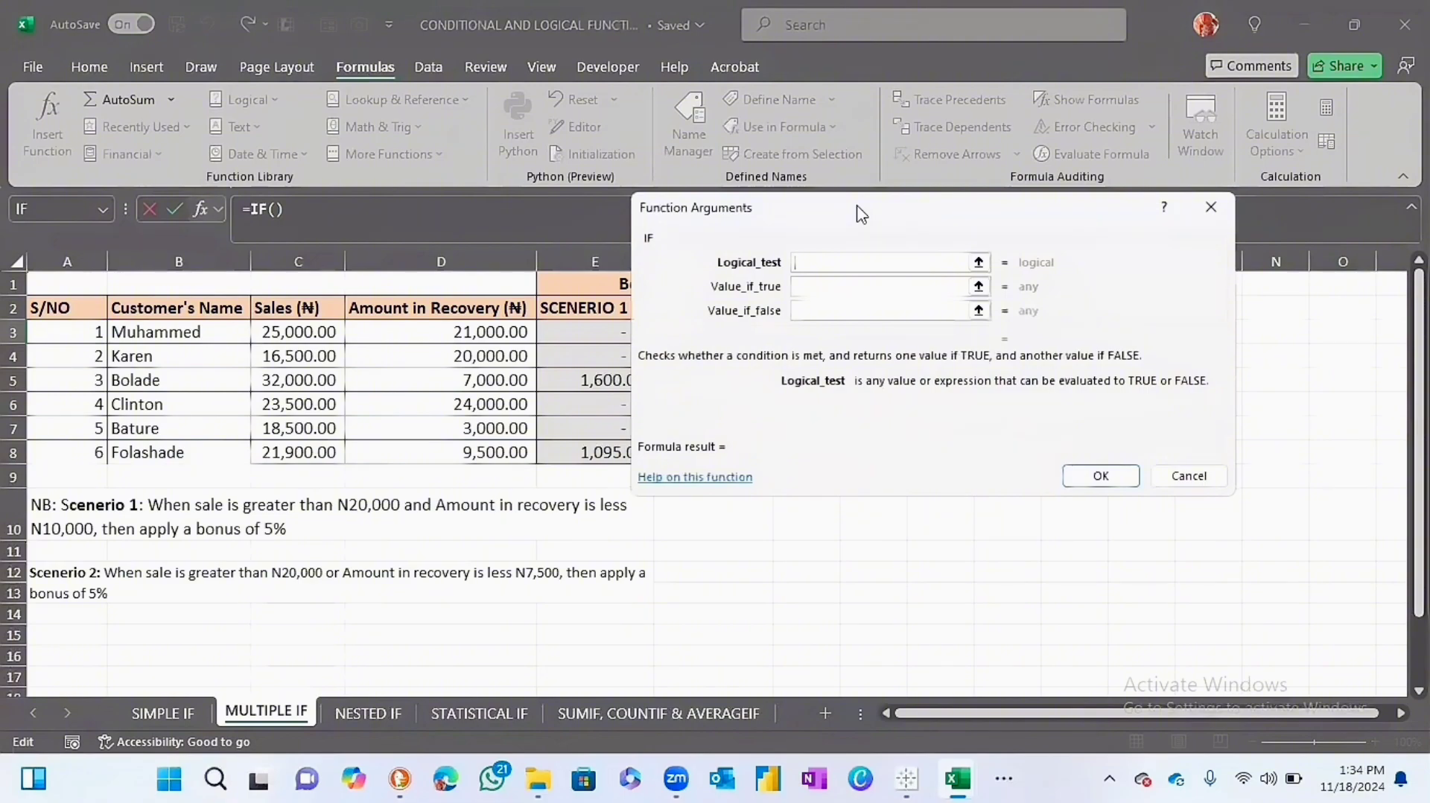
left_click_drag(860, 213, 1007, 256)
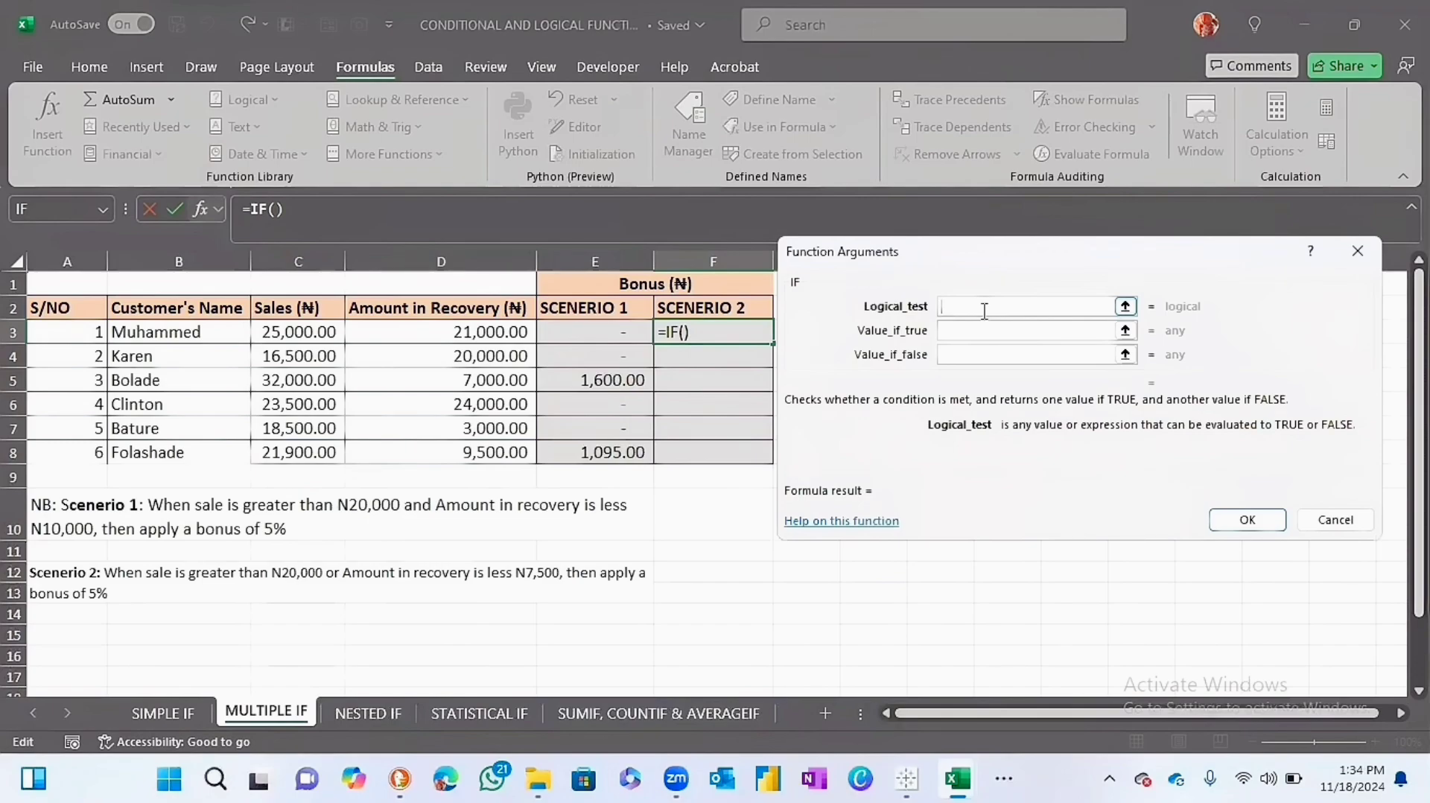
Start the logical test of the F3 formula with an OR function and C3>20000 as its first condition.
type("or")
key("BackSpace")
key("BackSpace")
type("OR")
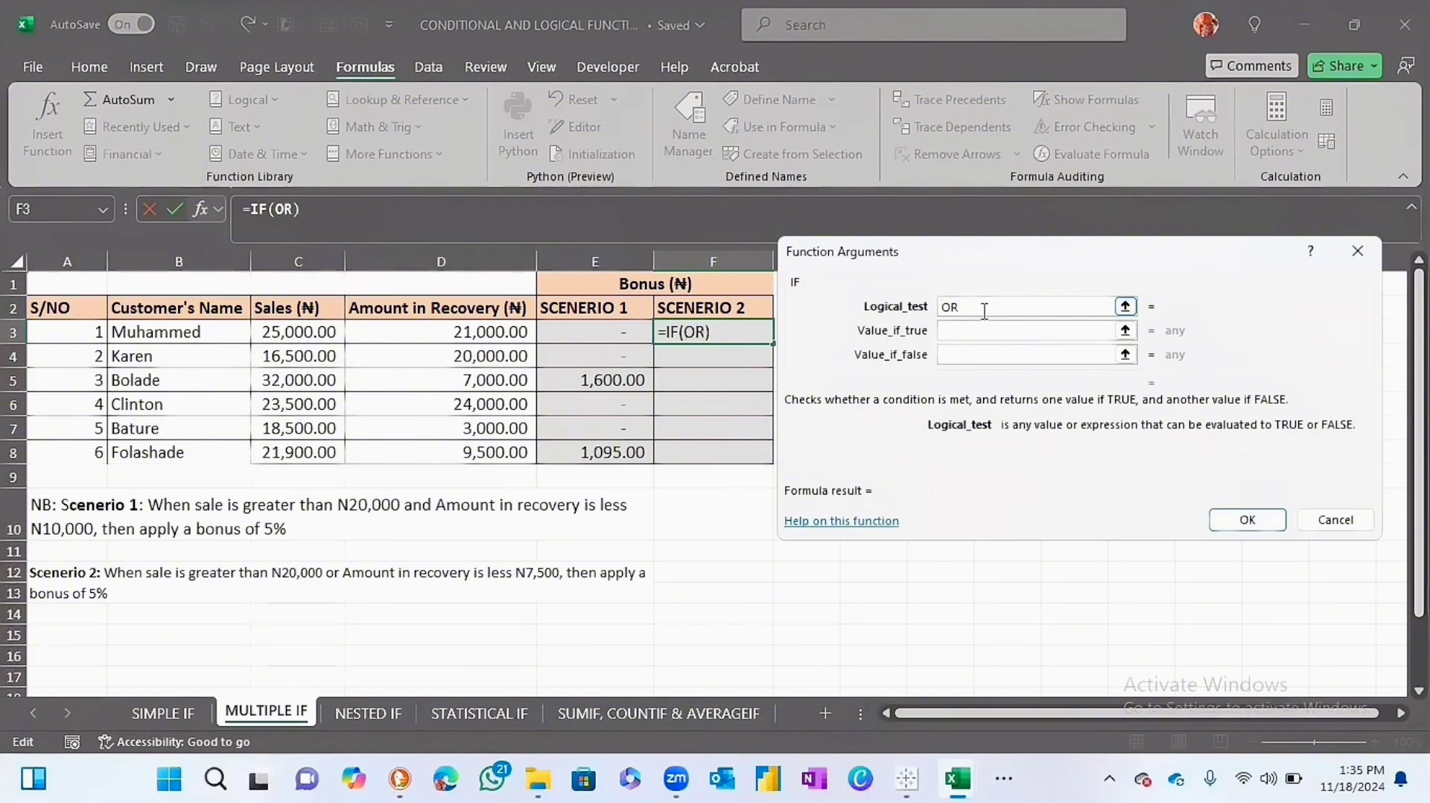
type("(")
left_click(318, 332)
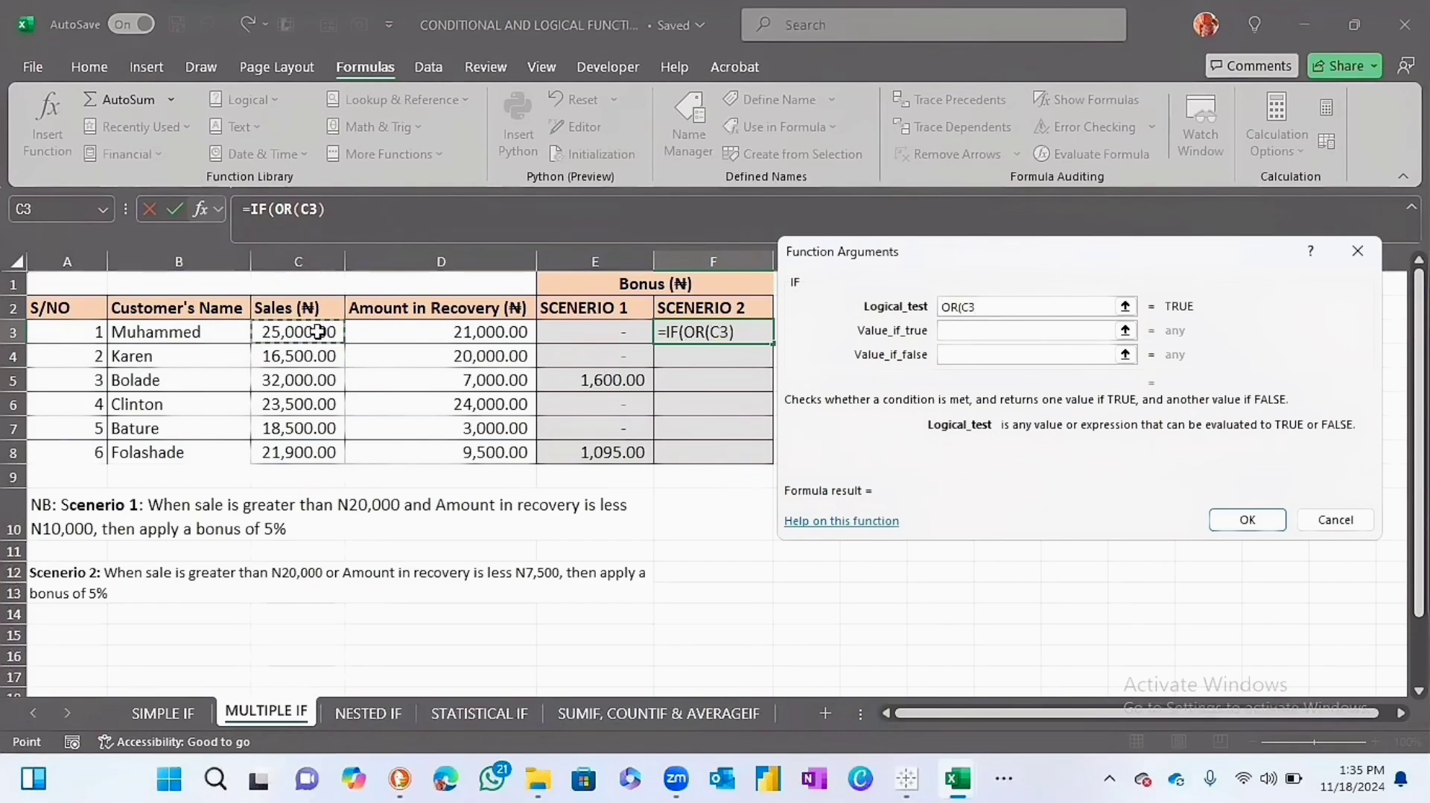
type(">")
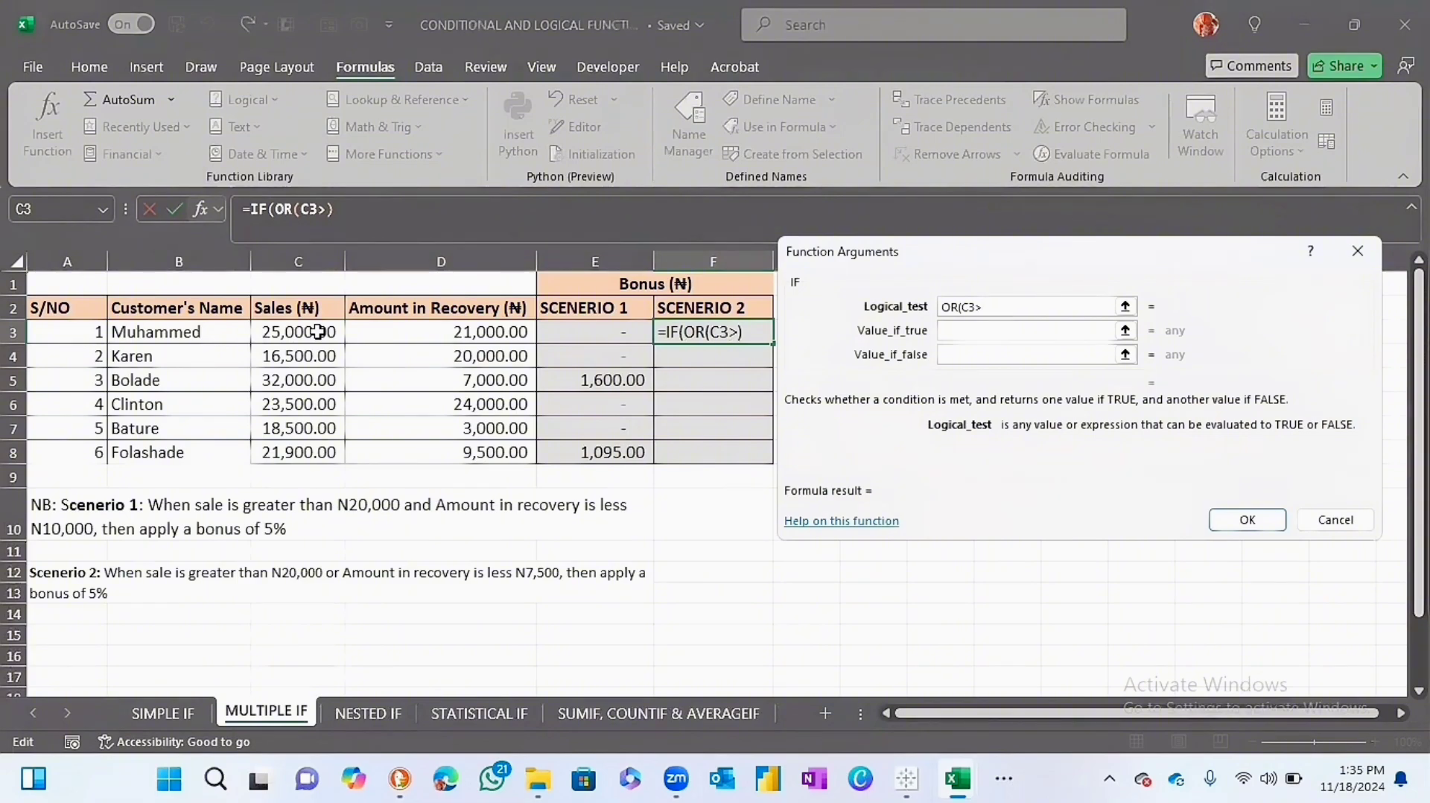
type("2000")
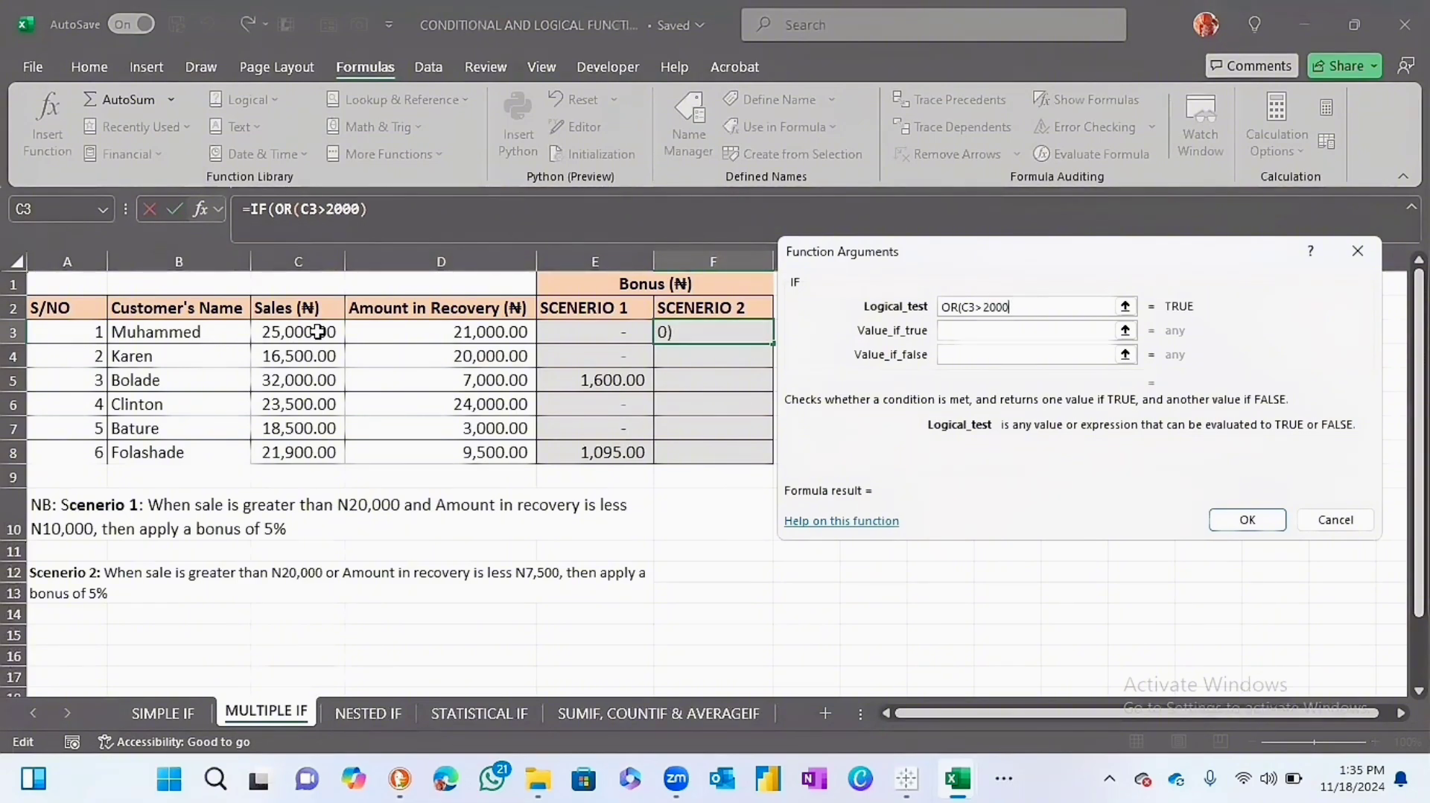
type("0,")
Add D3<7500 as the second OR condition in the F3 formula and close the logical test.
left_click(408, 330)
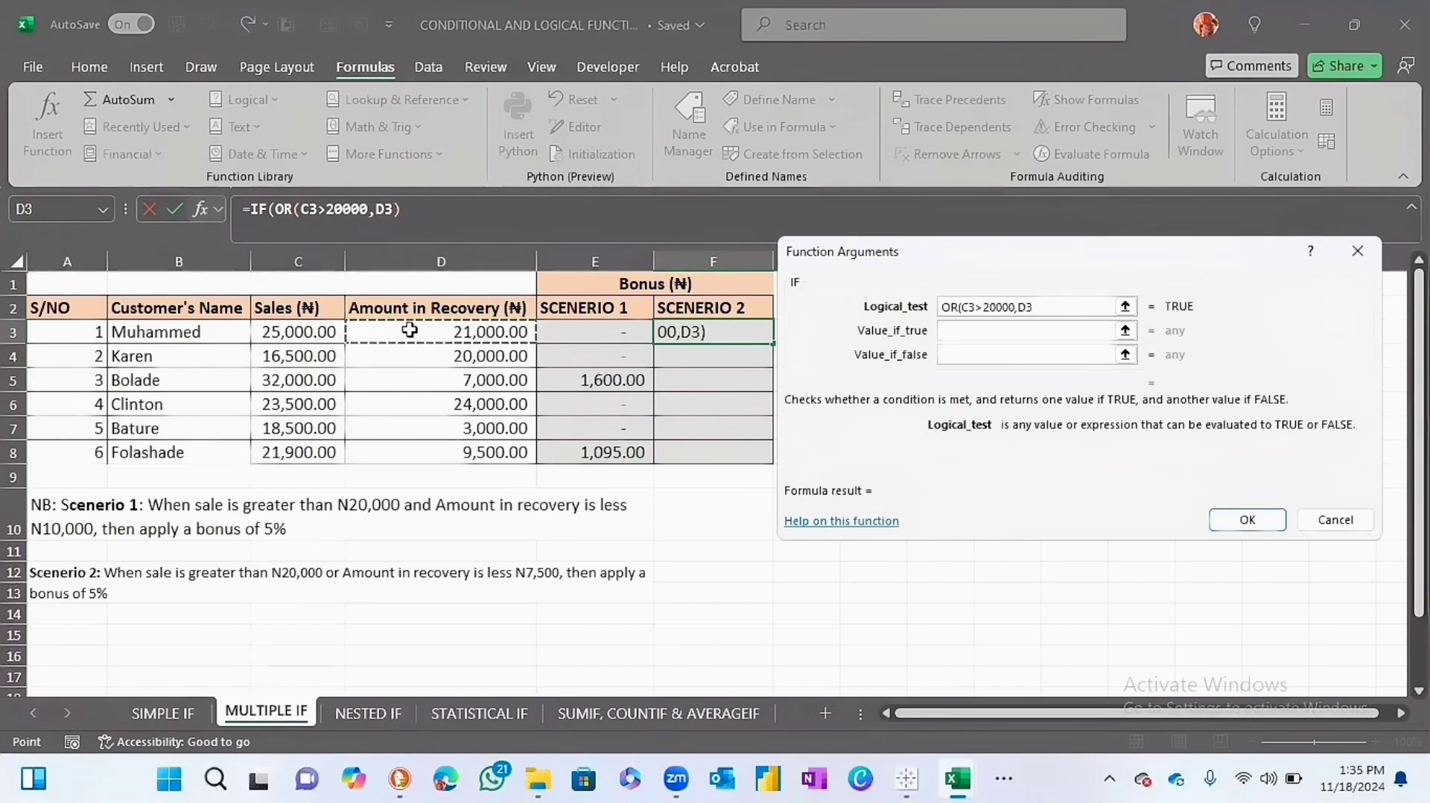
type("<750")
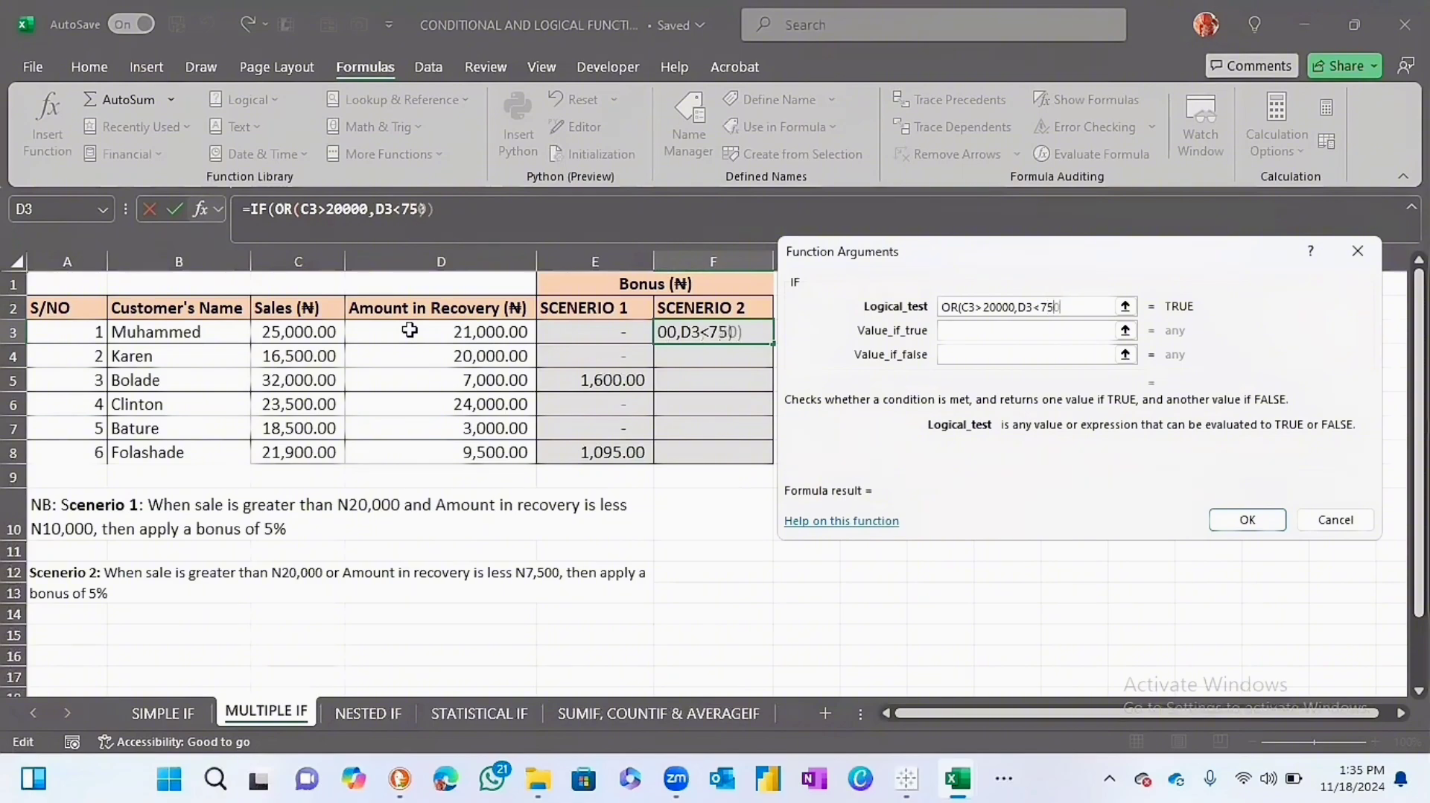
type("0")
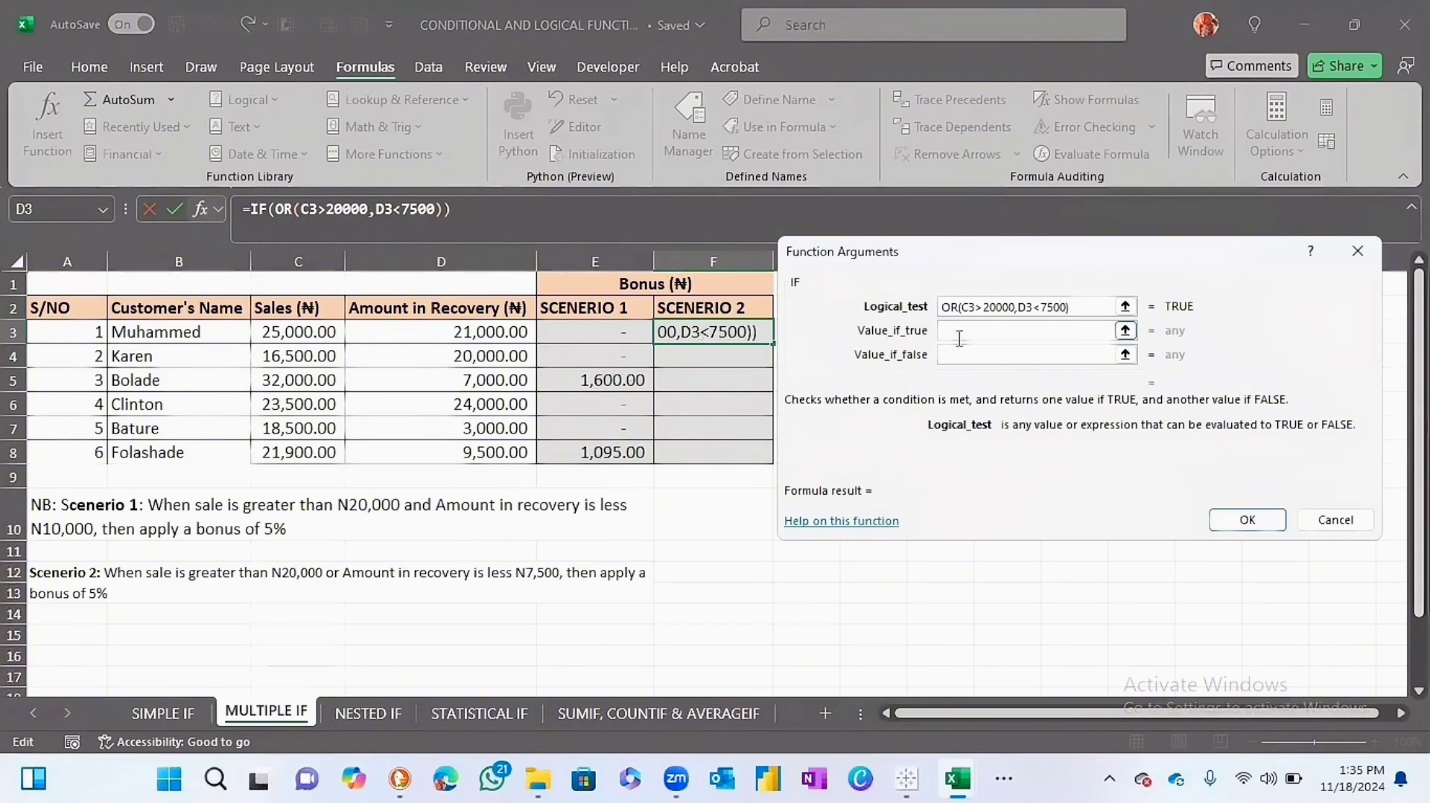
Complete the F3 formula with 5%*C3 as the value if true and 0 as the value if false.
left_click(984, 331)
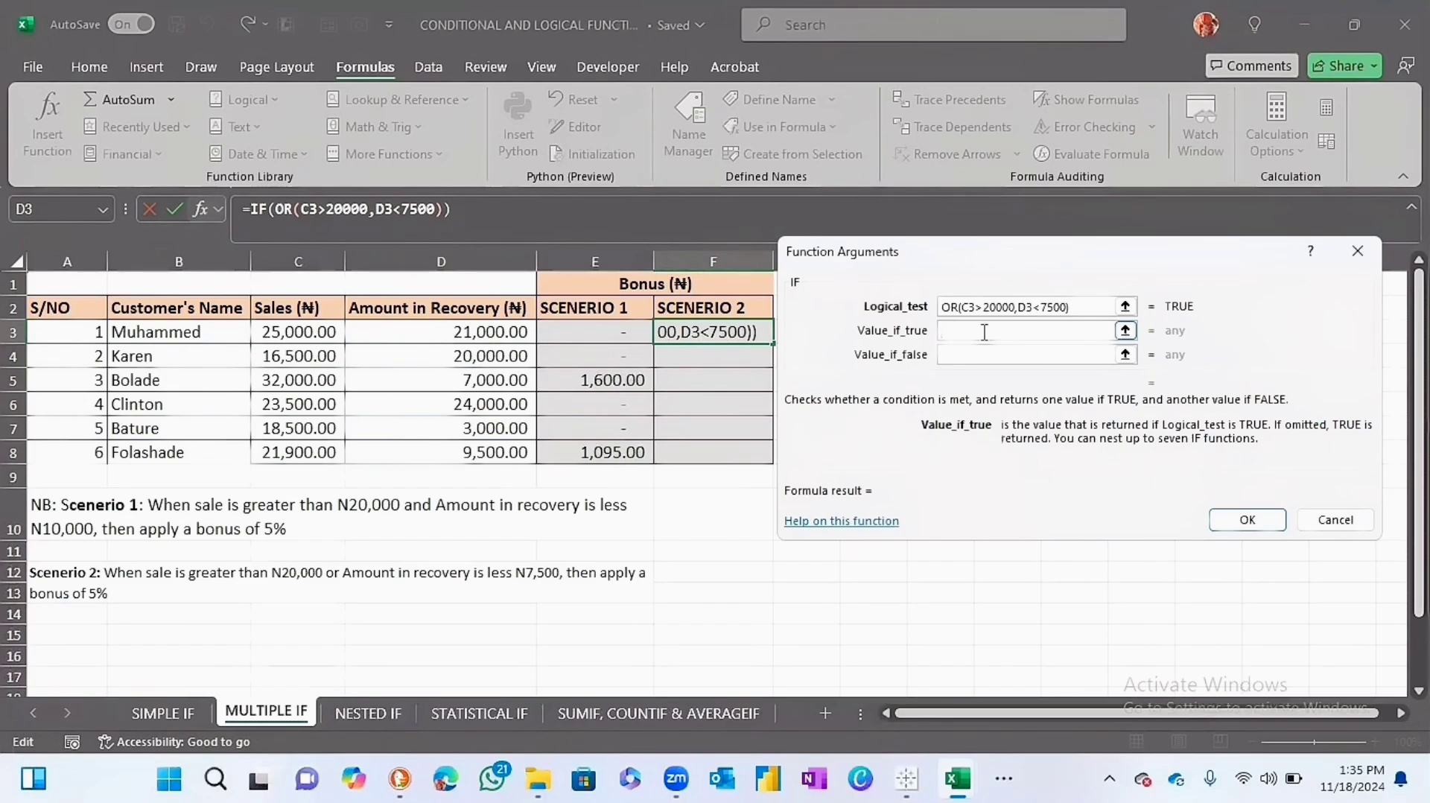
type("5%*")
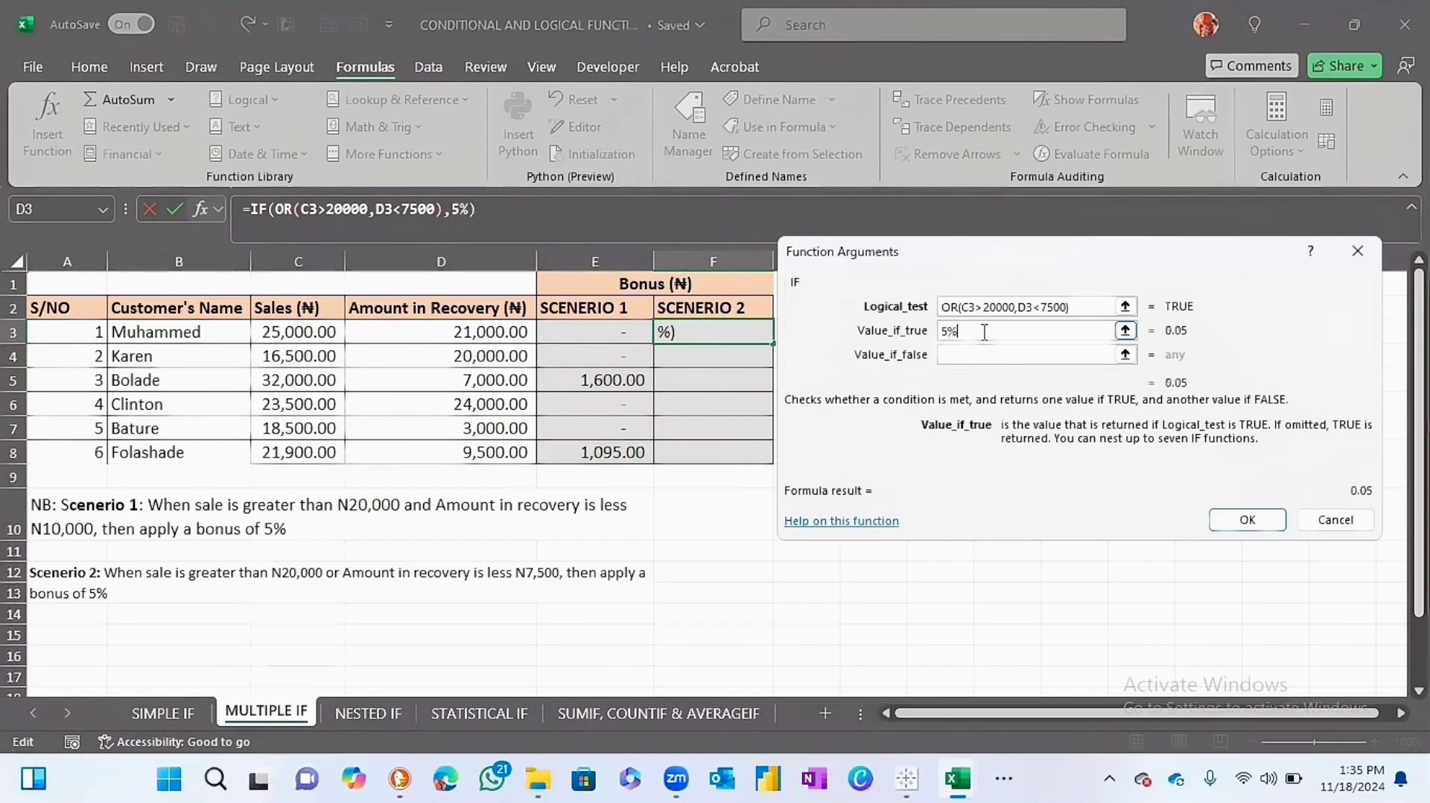
left_click(330, 342)
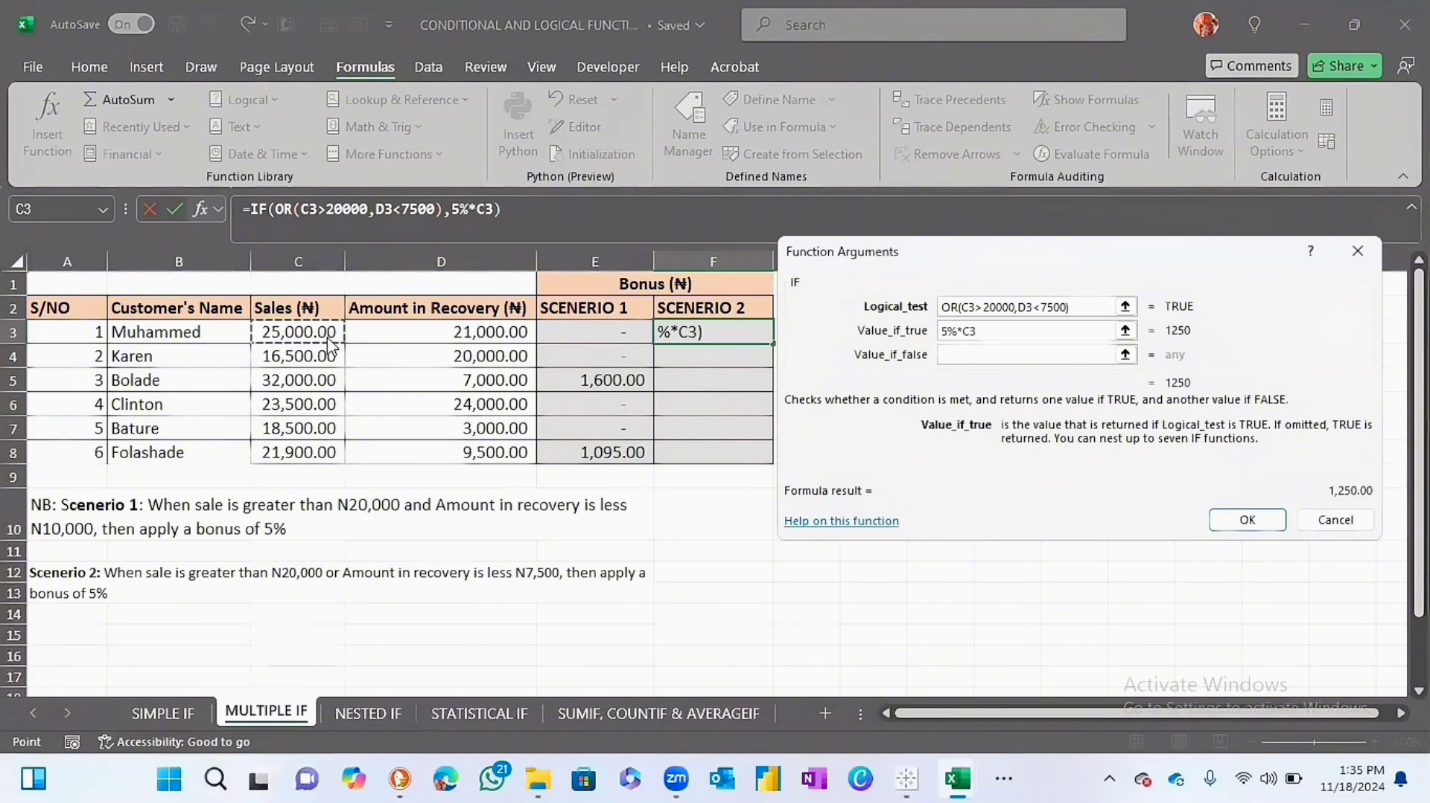
left_click(988, 355)
type("0")
key("Return")
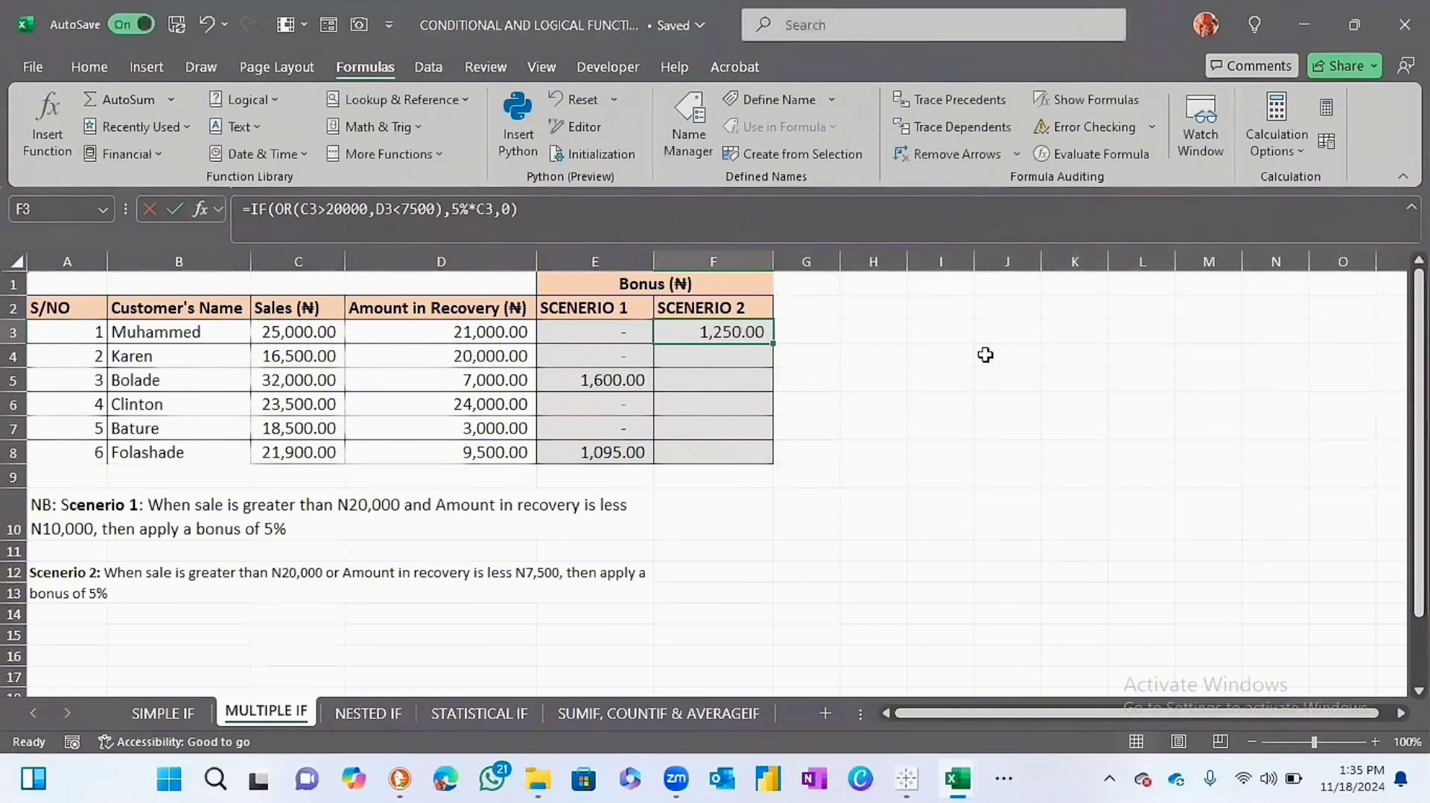
Fill the F3 formula down the SCENERIO 2 column to F8 and check rows 3 and 4 against their sales and recovery amounts.
double_click(769, 343)
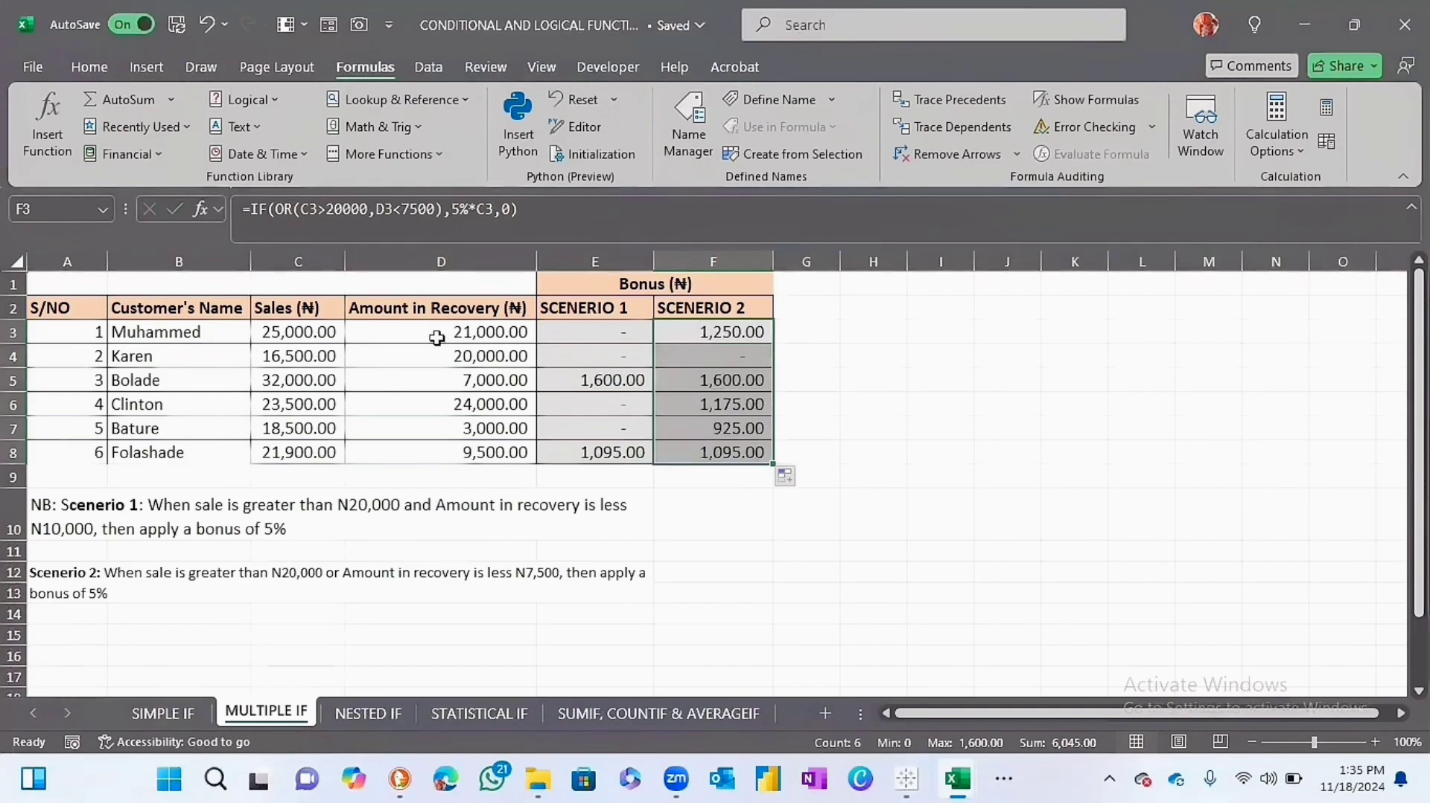
left_click(296, 332)
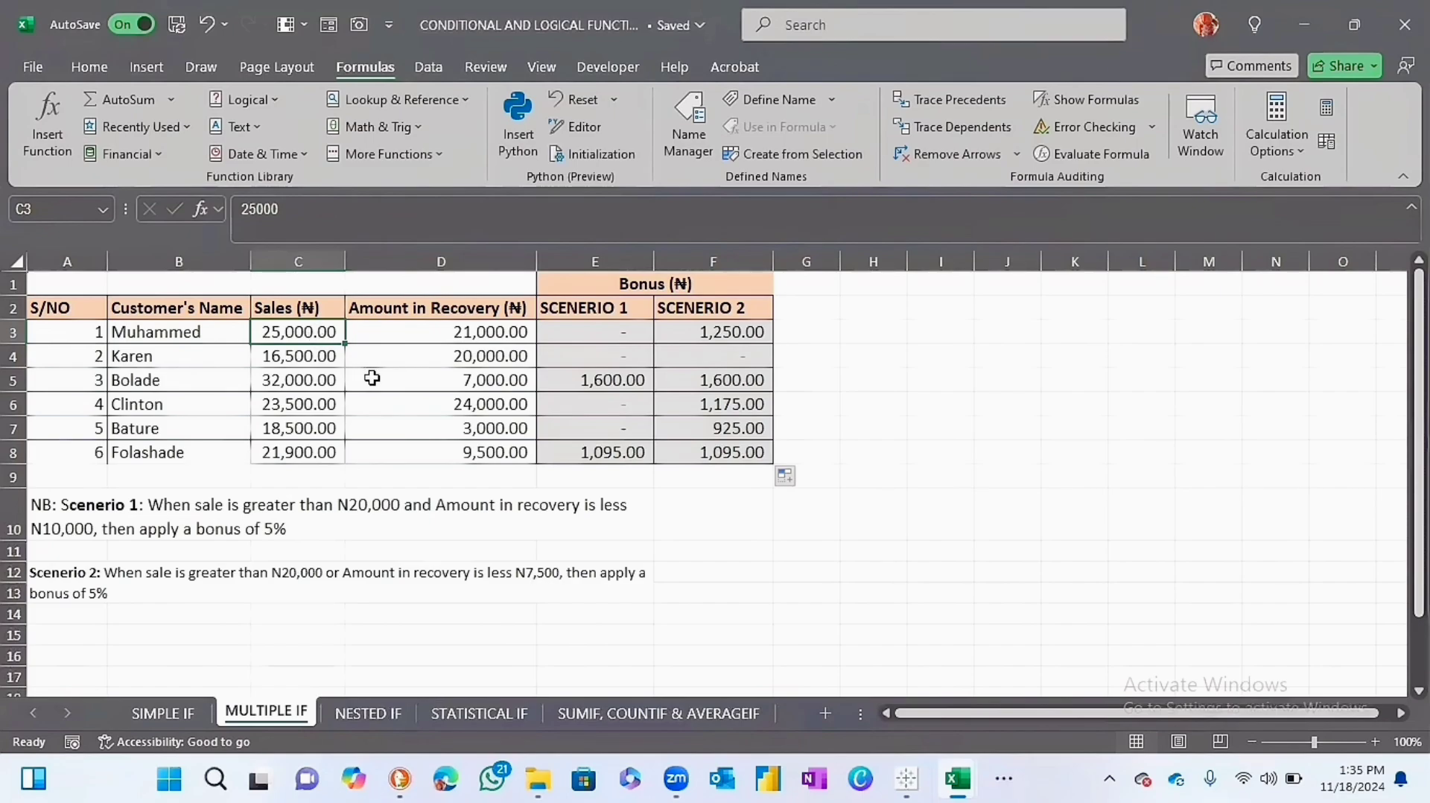
left_click(288, 360)
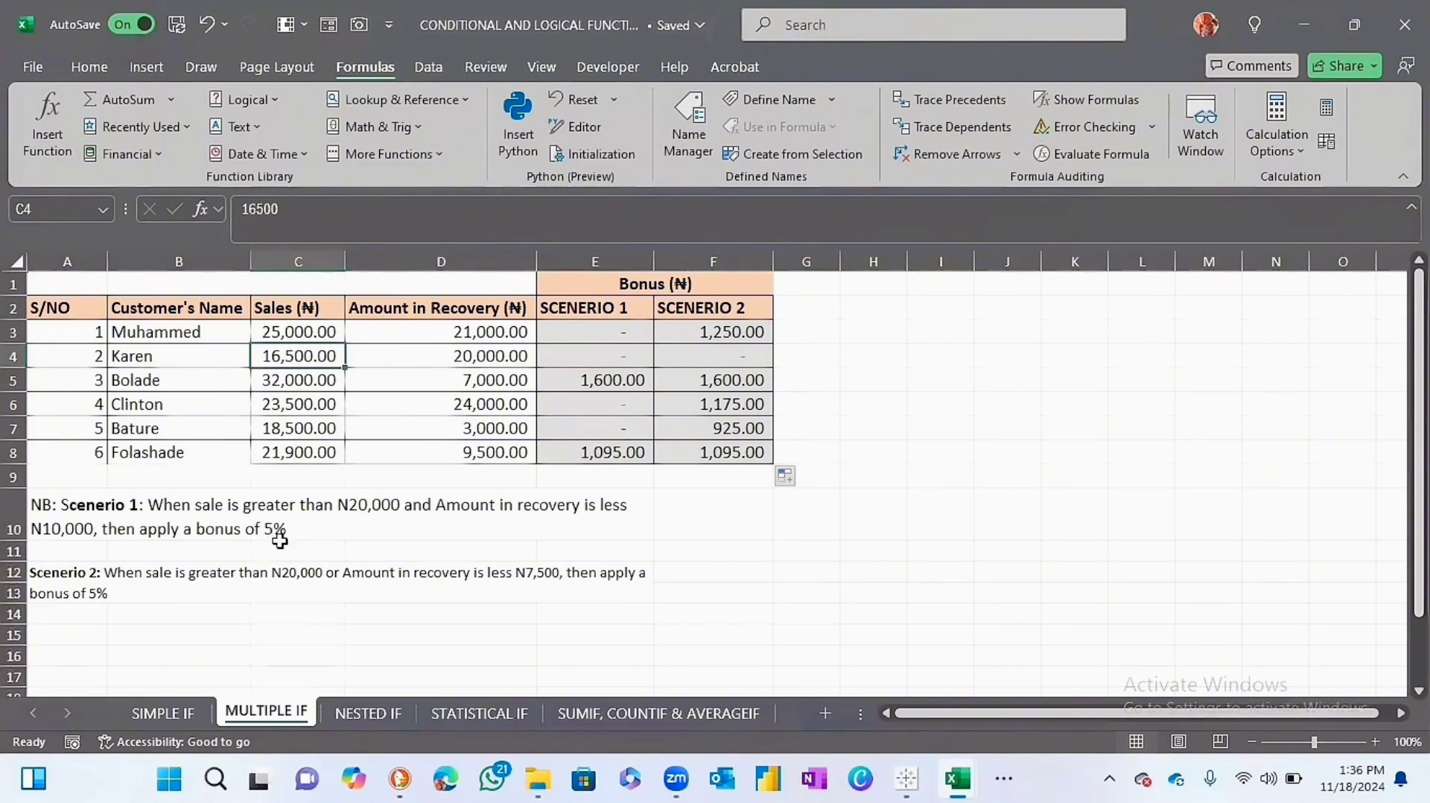
left_click(458, 359)
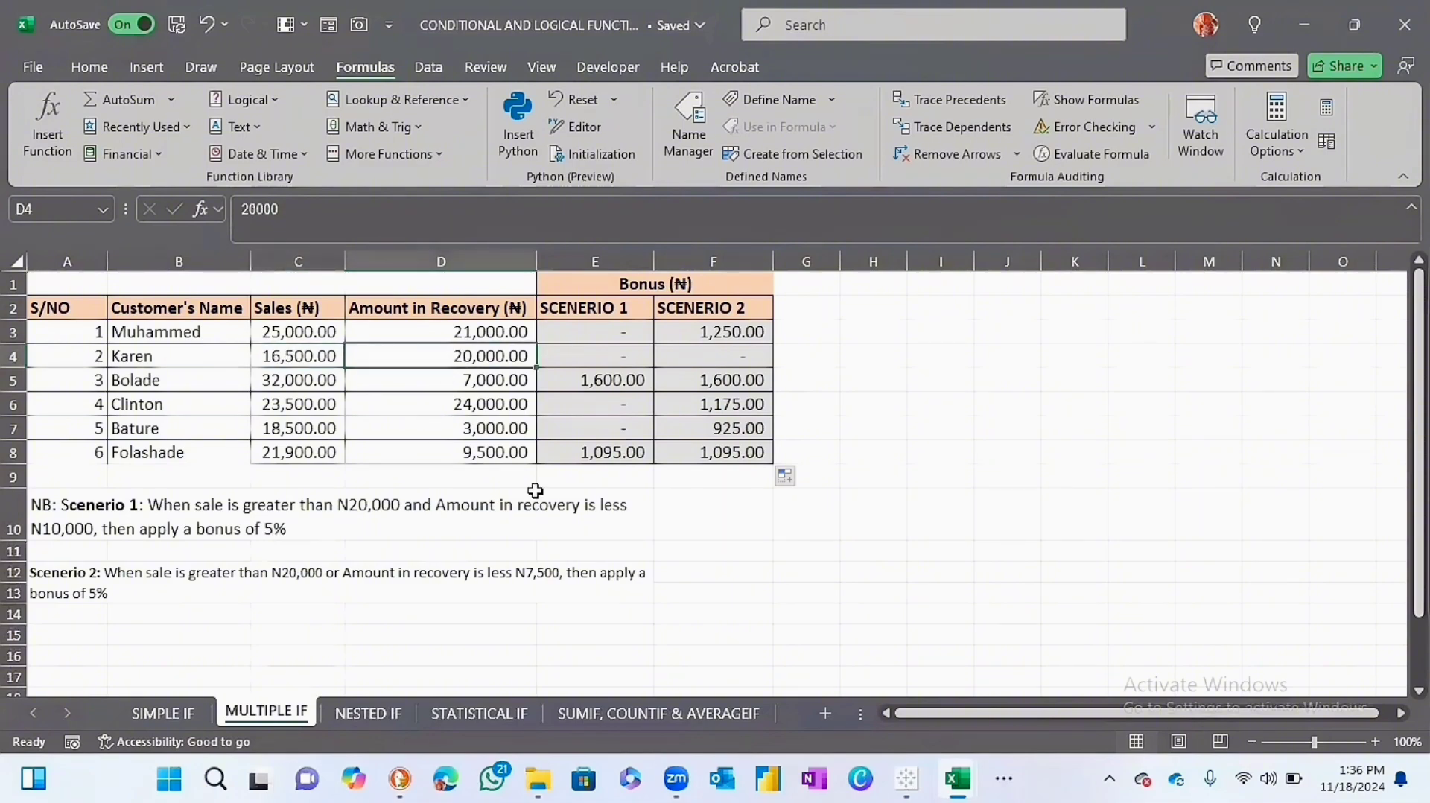
left_click(693, 609)
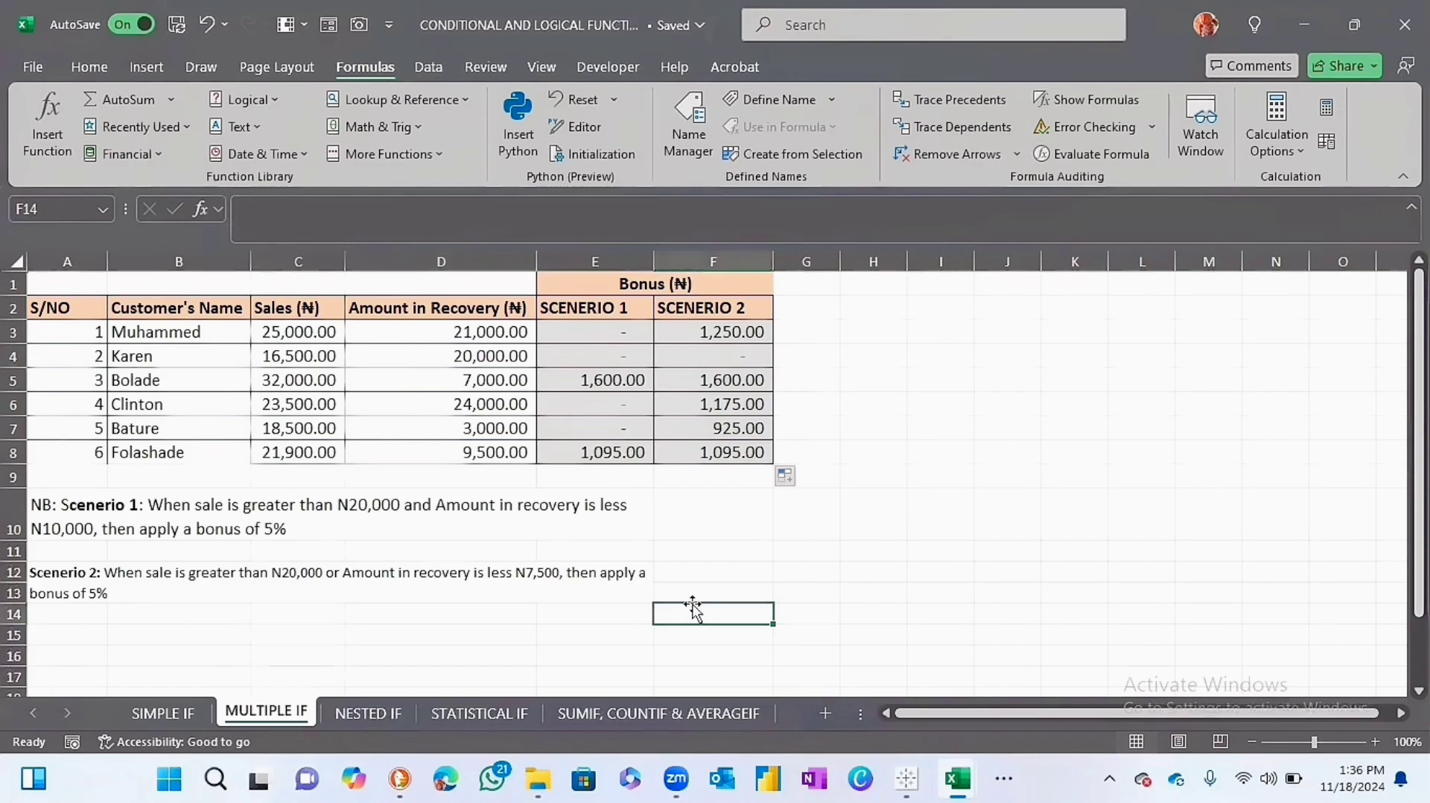